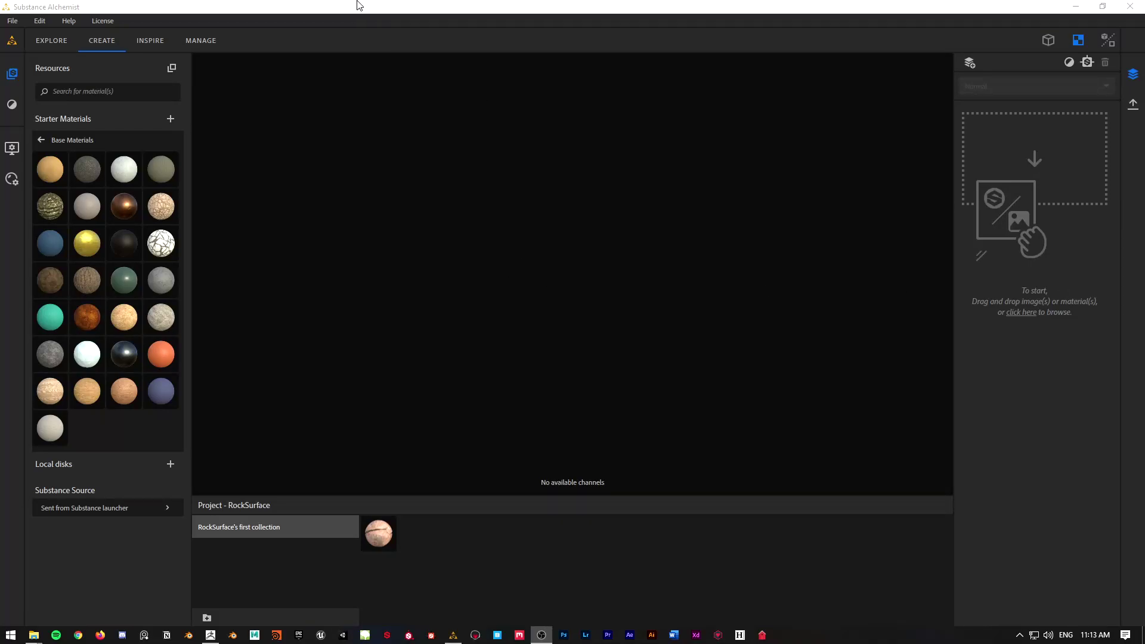
- Create a material from RockSurface (5).png with the AI Powered Image to material template
{"action": "left_click", "coordinate": [360, 6]}
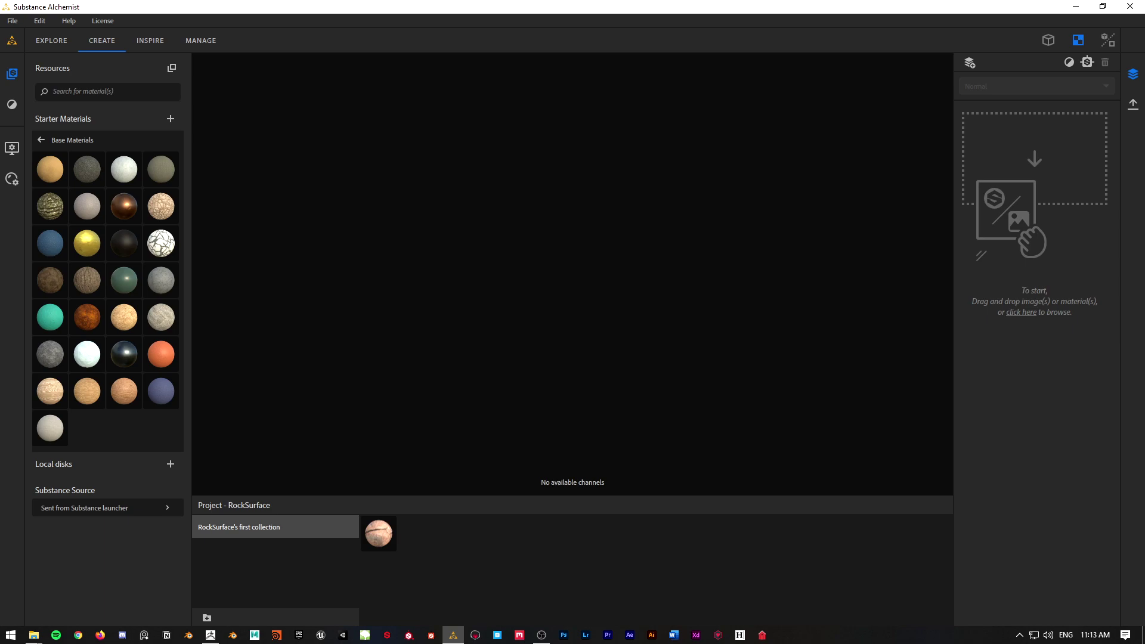
{"action": "key", "text": "alt+Tab"}
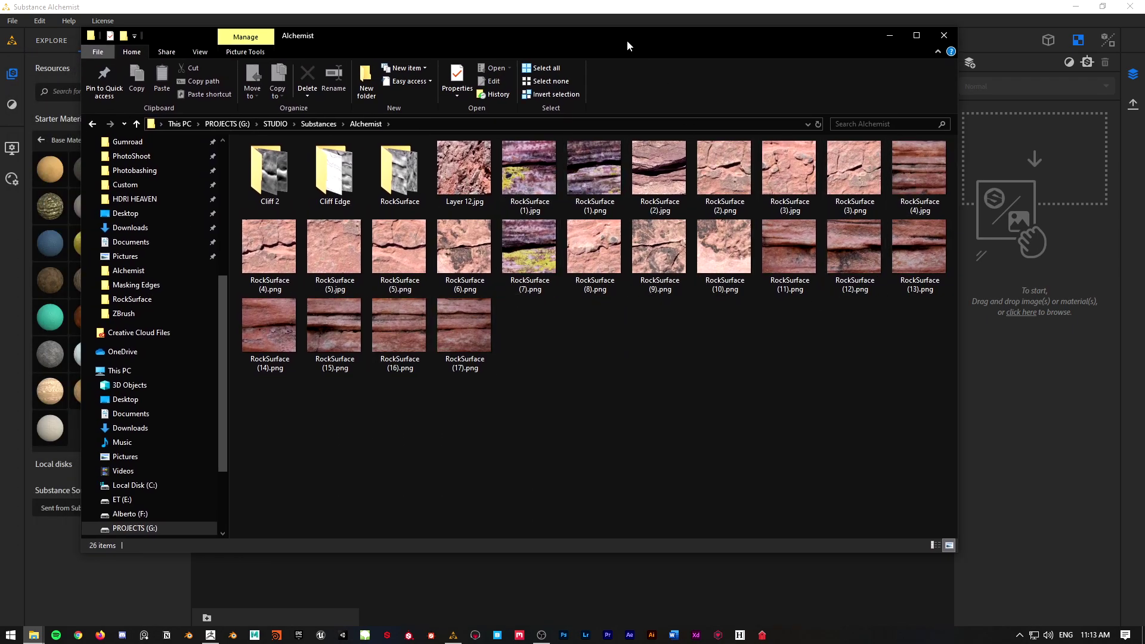
{"action": "left_click_drag", "start_coordinate": [607, 35], "coordinate": [0, 46]}
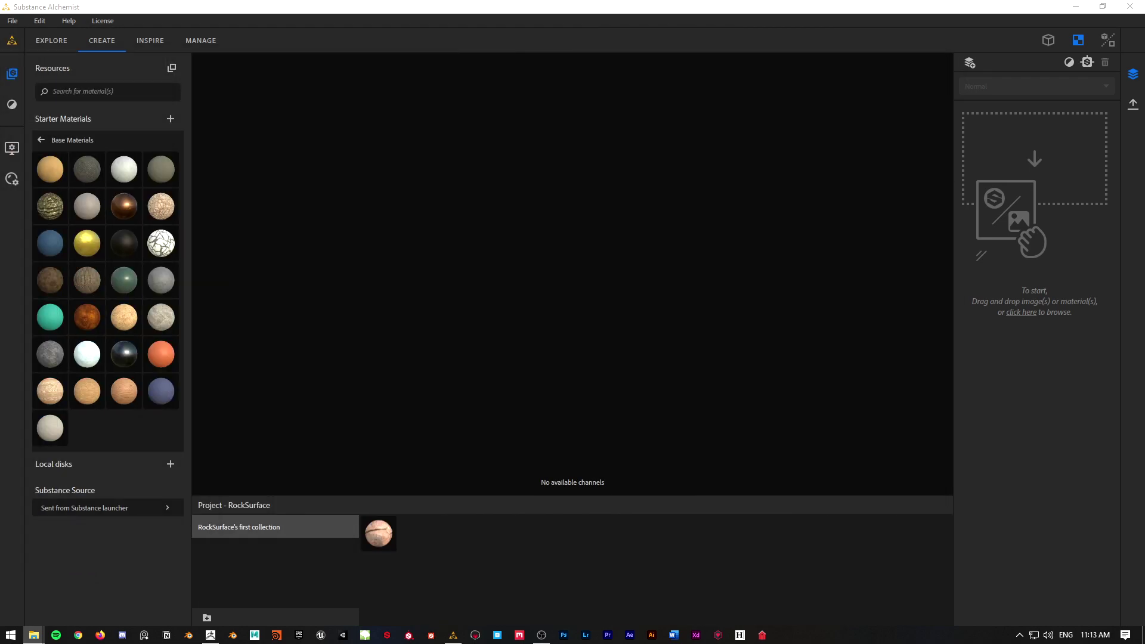
{"action": "left_click", "coordinate": [592, 38]}
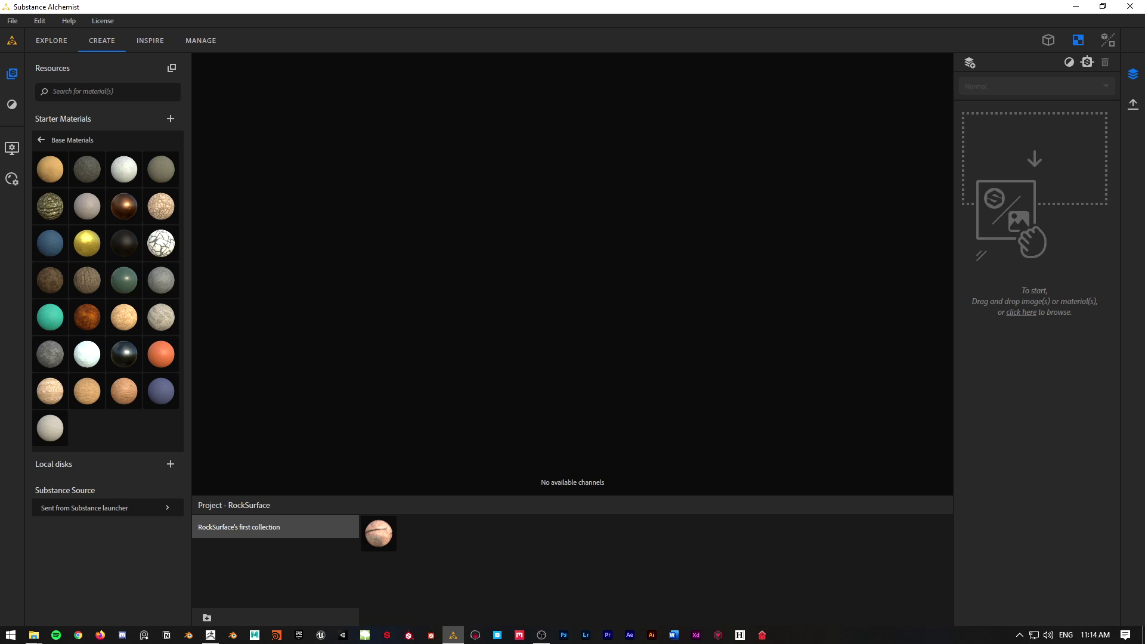
{"action": "left_click_drag", "start_coordinate": [523, 309], "coordinate": [1044, 172]}
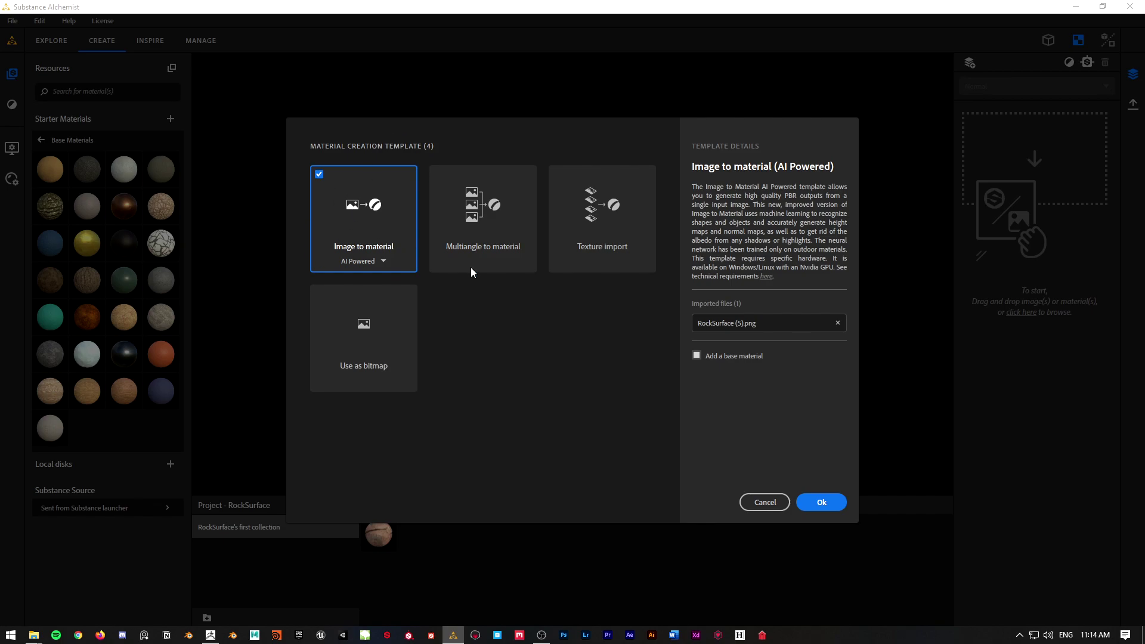
{"action": "left_click", "coordinate": [825, 496]}
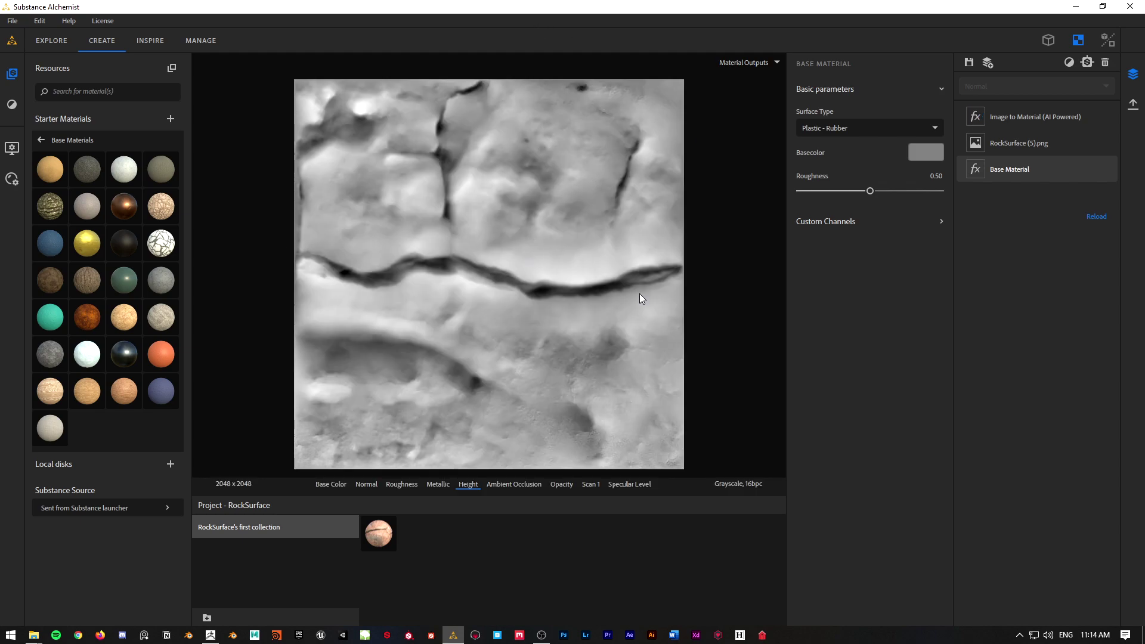
- Add an Erode filter above the Image to Material layer
{"action": "scroll", "coordinate": [540, 261], "scroll_direction": "up", "scroll_amount": 1}
{"action": "scroll", "coordinate": [499, 248], "scroll_direction": "down", "scroll_amount": 2}
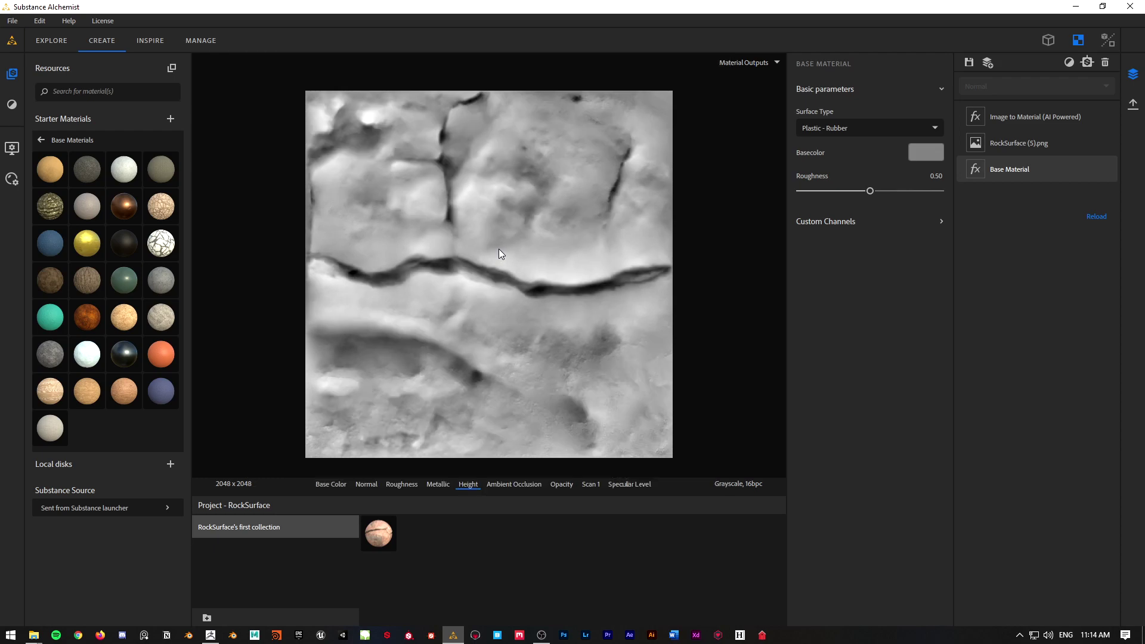
{"action": "key", "text": "space"}
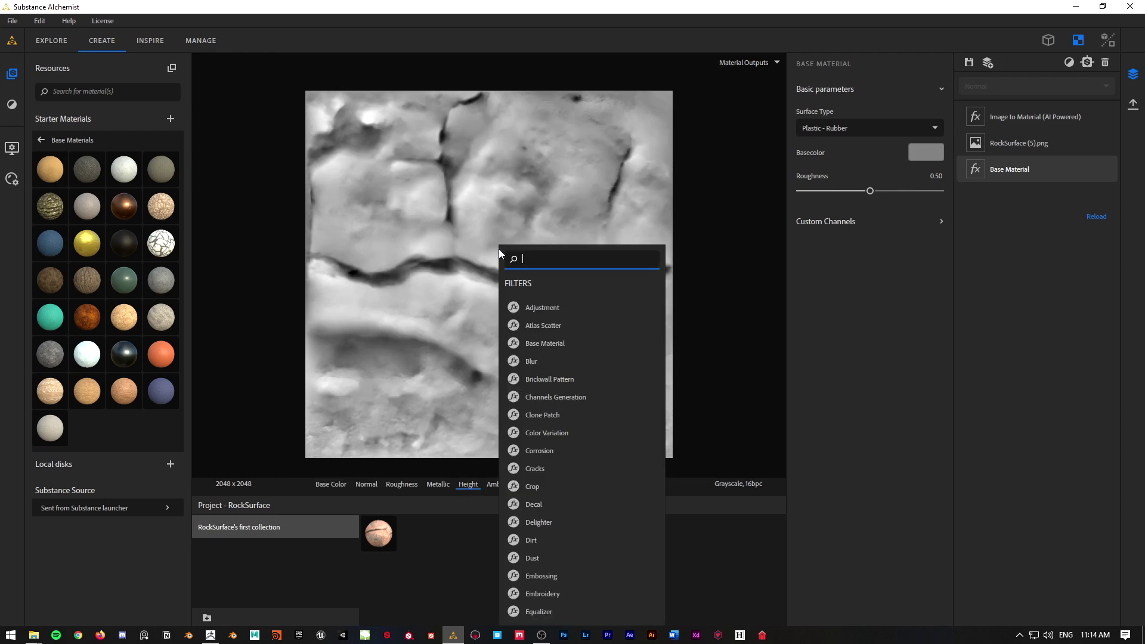
{"action": "type", "text": "ero"}
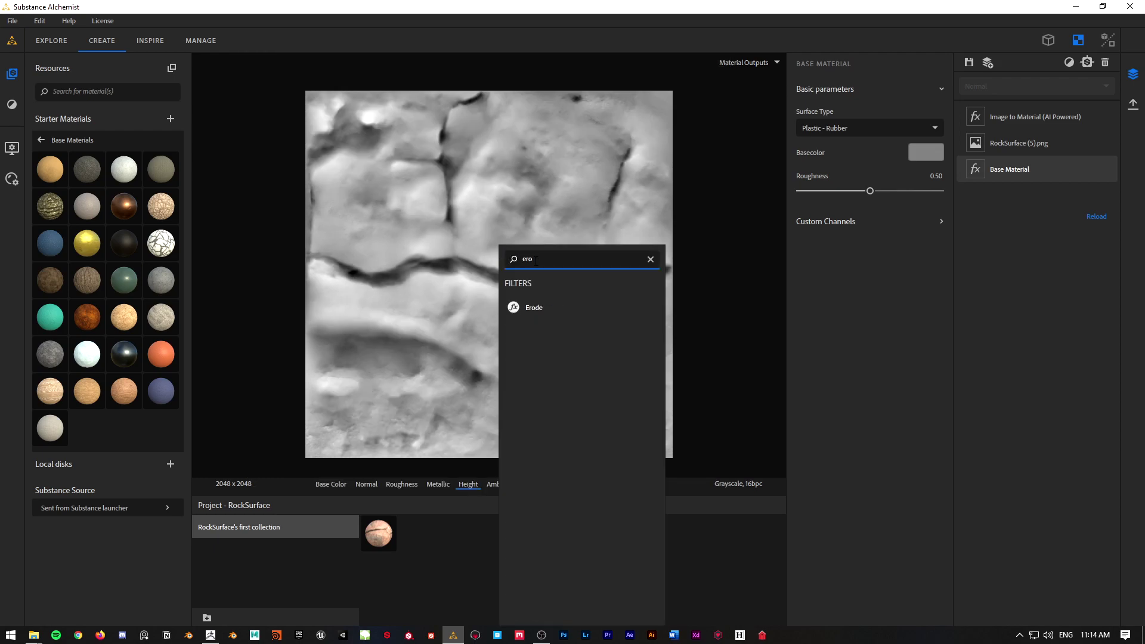
{"action": "left_click", "coordinate": [533, 307]}
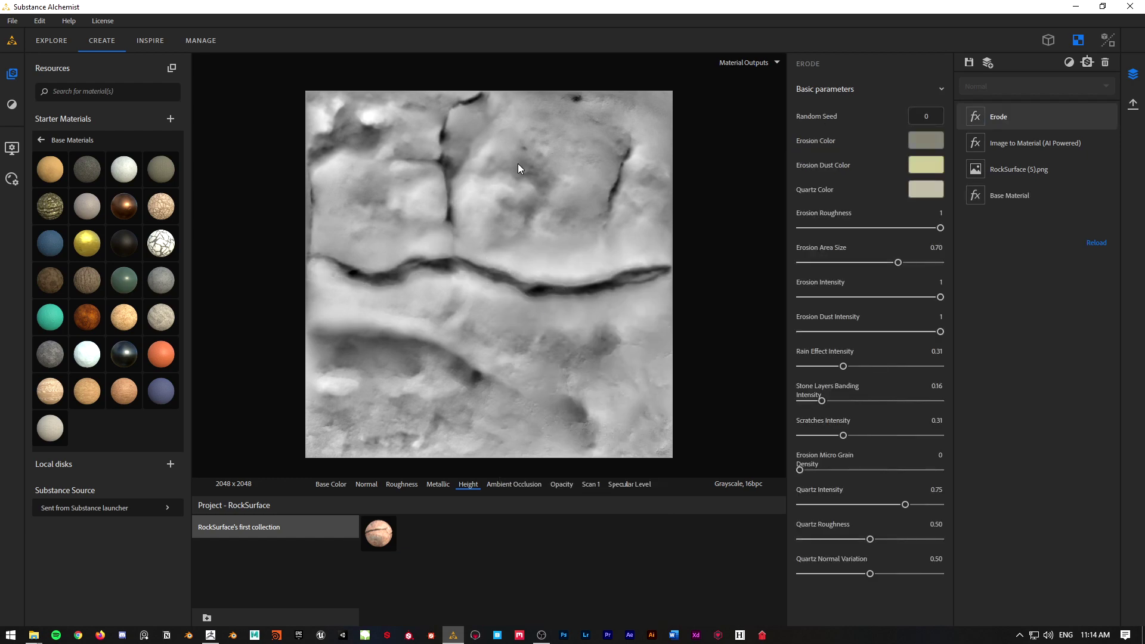
{"action": "key", "text": "space"}
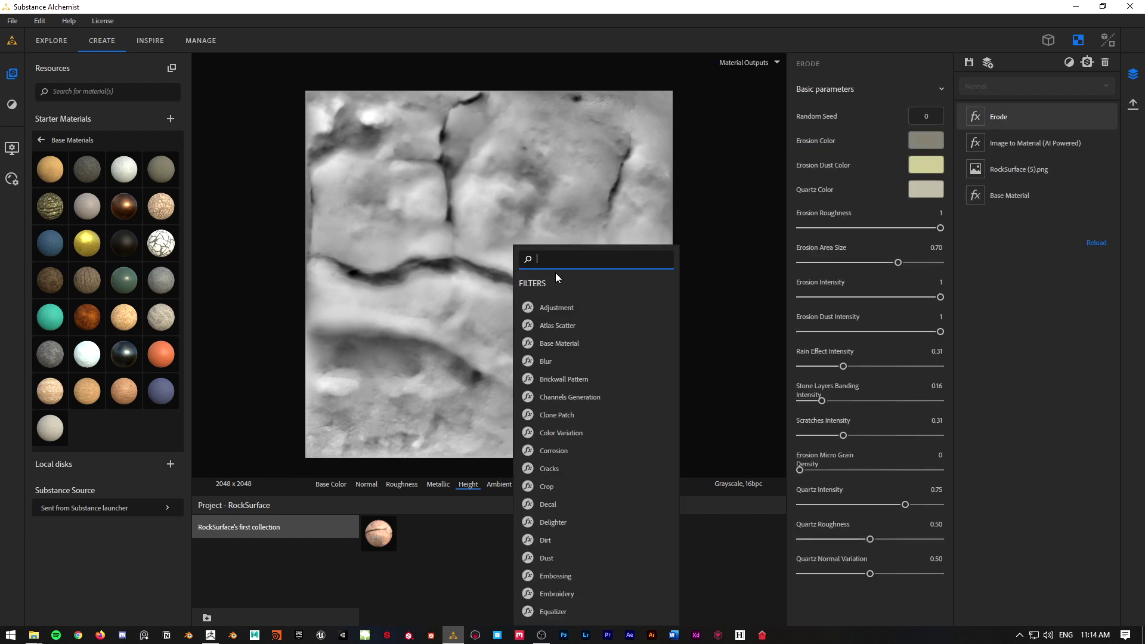
{"action": "left_click", "coordinate": [661, 88]}
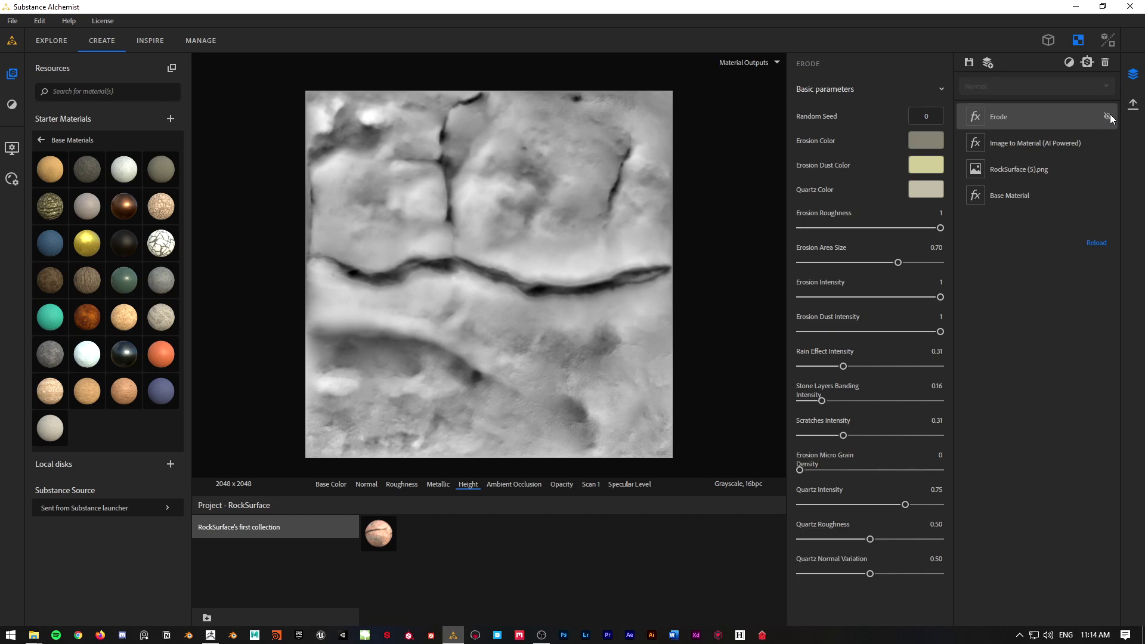
- Compare the height map with the Erode filter hidden and shown, and set Erosion Roughness to 0.56 and Erosion Area Size to 0.62
{"action": "left_click", "coordinate": [1110, 114]}
{"action": "left_click", "coordinate": [1109, 114]}
{"action": "scroll", "coordinate": [541, 293], "scroll_direction": "down", "scroll_amount": 2}
{"action": "scroll", "coordinate": [539, 292], "scroll_direction": "up", "scroll_amount": 5}
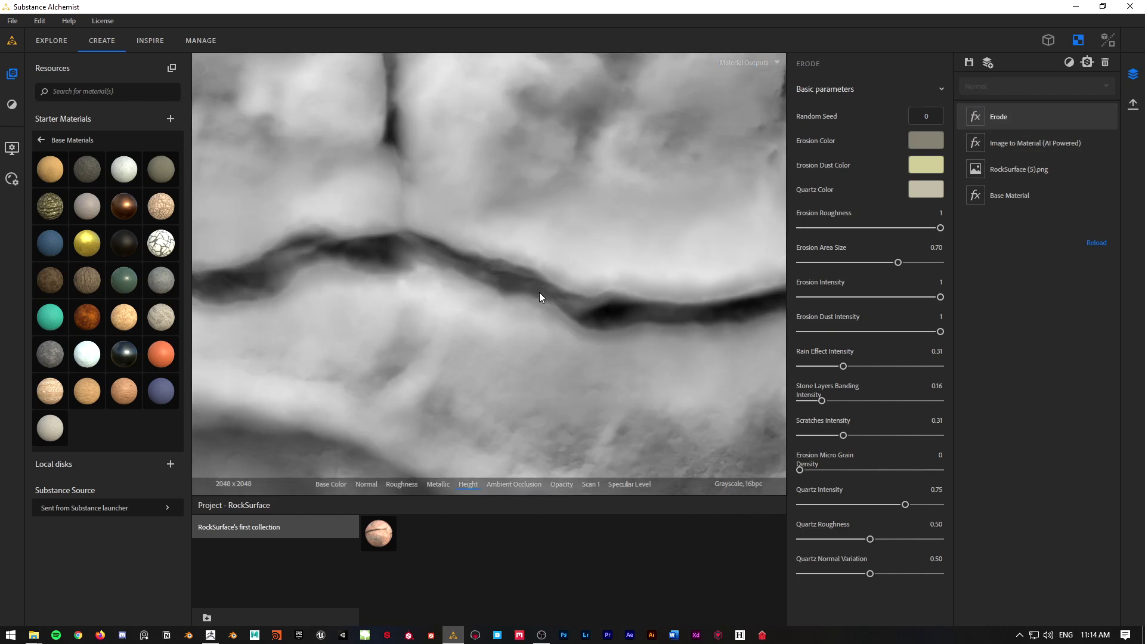
{"action": "left_click", "coordinate": [1107, 117]}
{"action": "left_click", "coordinate": [1106, 117]}
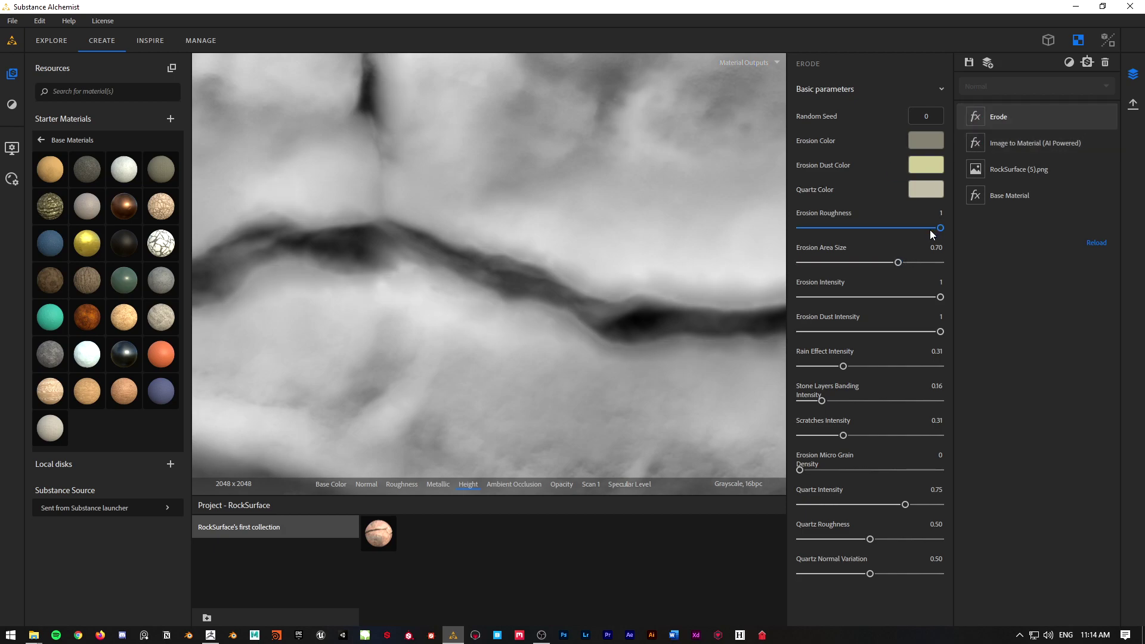
{"action": "left_click_drag", "start_coordinate": [940, 229], "coordinate": [887, 263]}
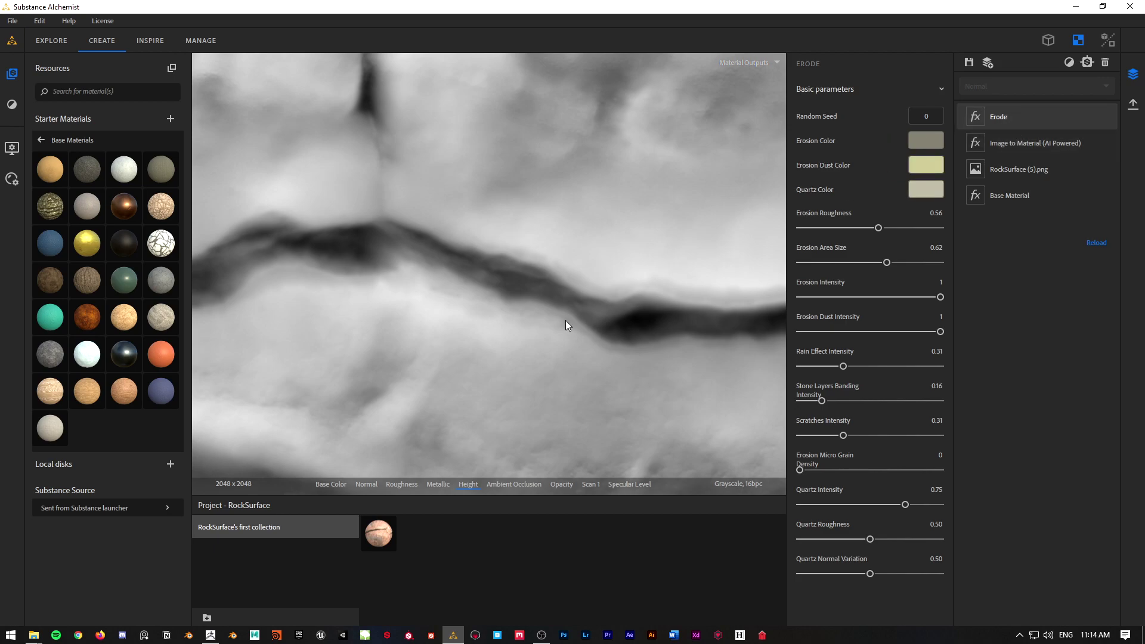
{"action": "scroll", "coordinate": [563, 319], "scroll_direction": "down", "scroll_amount": 5}
{"action": "scroll", "coordinate": [636, 195], "scroll_direction": "up", "scroll_amount": 2}
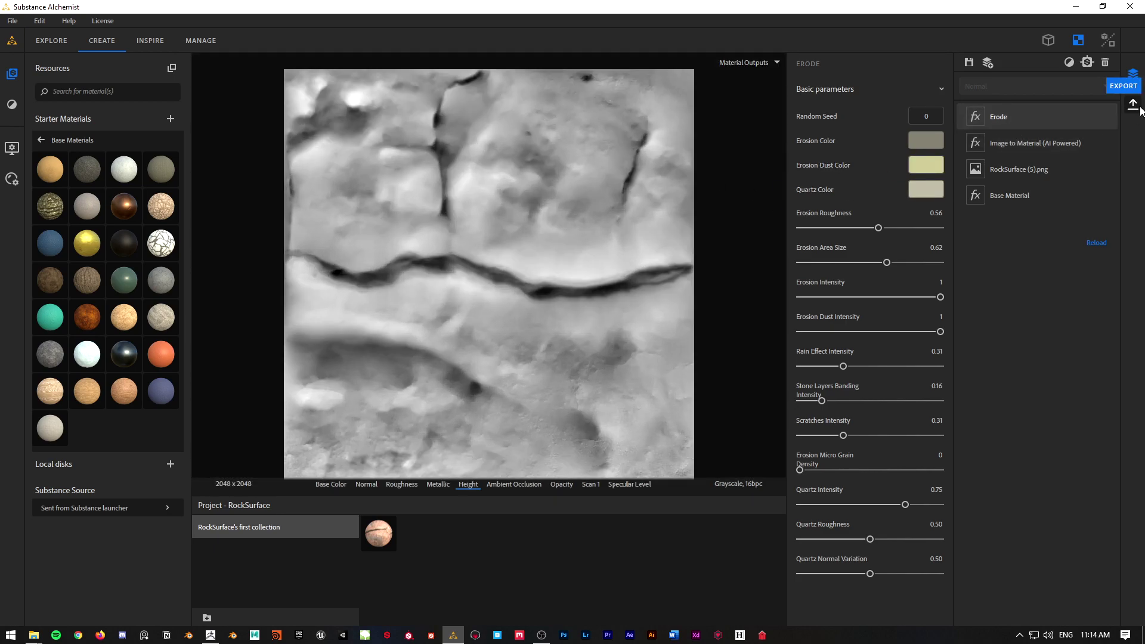
- Export only the Height channel as Surface01 in JPEG format at 2048 x 2048 to G:\STUDIO\Substances\Alchemist
{"action": "left_click", "coordinate": [1134, 105]}
{"action": "left_click", "coordinate": [1051, 76]}
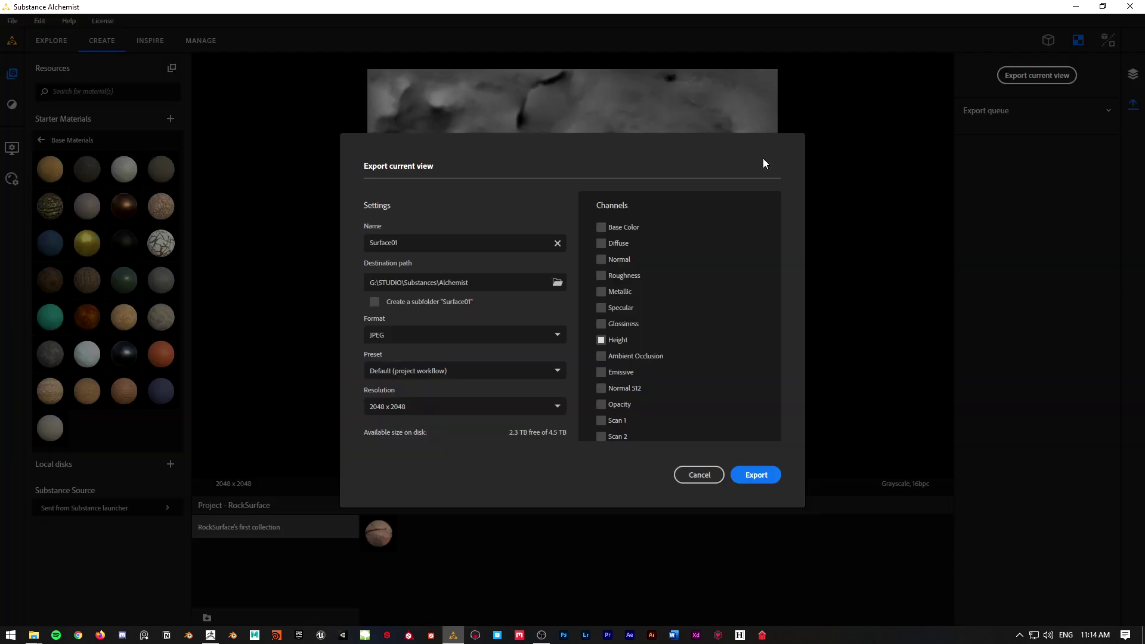
{"action": "left_click", "coordinate": [443, 246]}
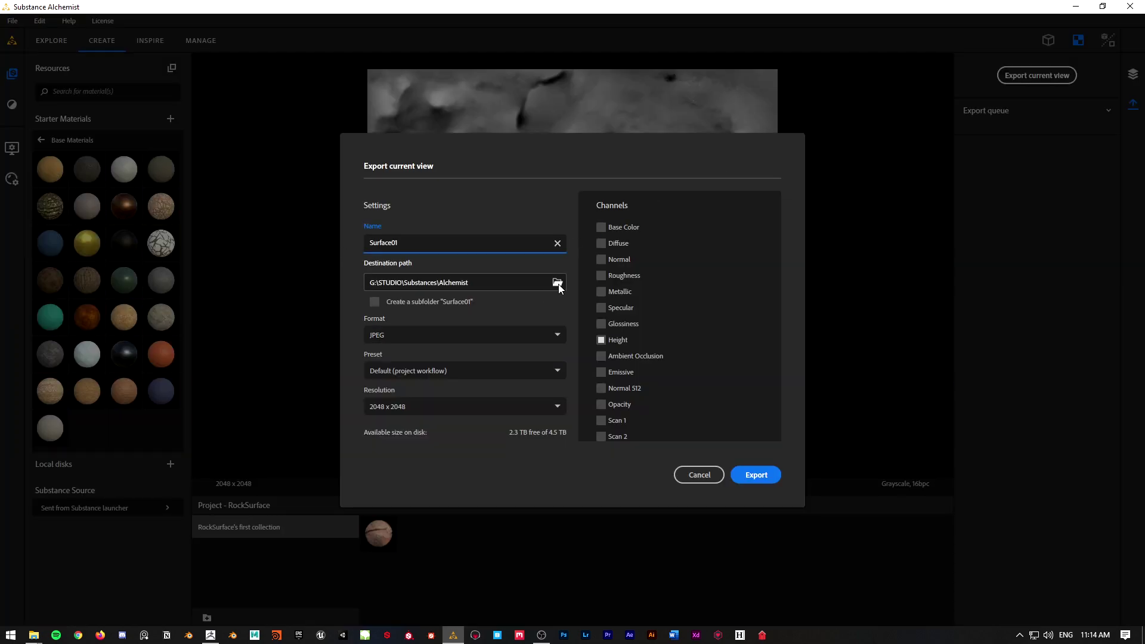
{"action": "left_click", "coordinate": [755, 474]}
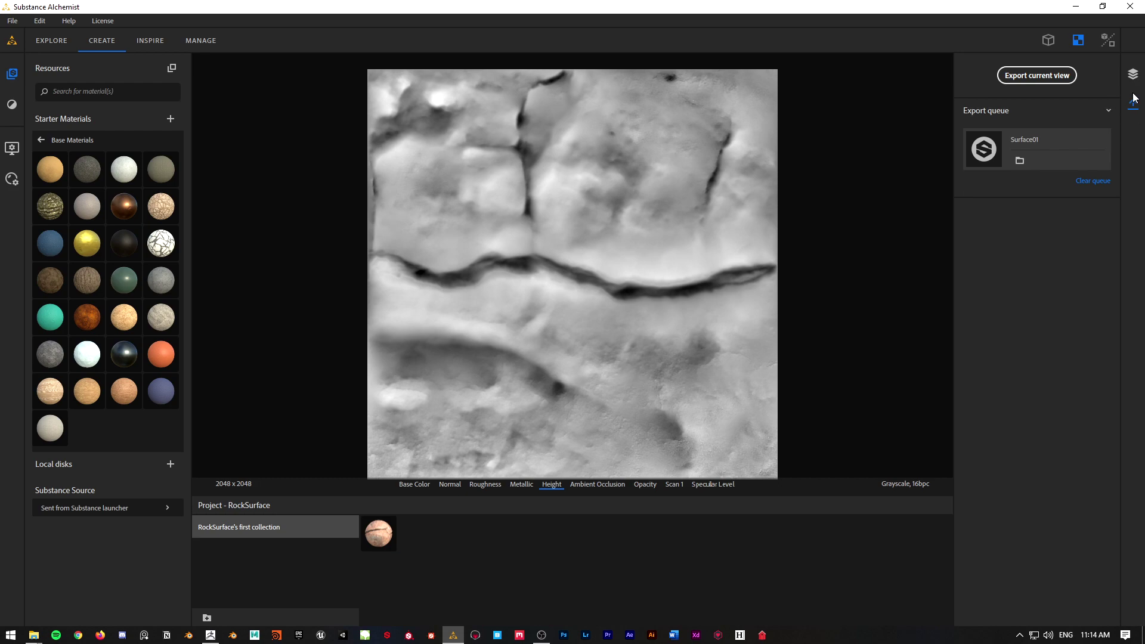
{"action": "left_click", "coordinate": [1062, 81]}
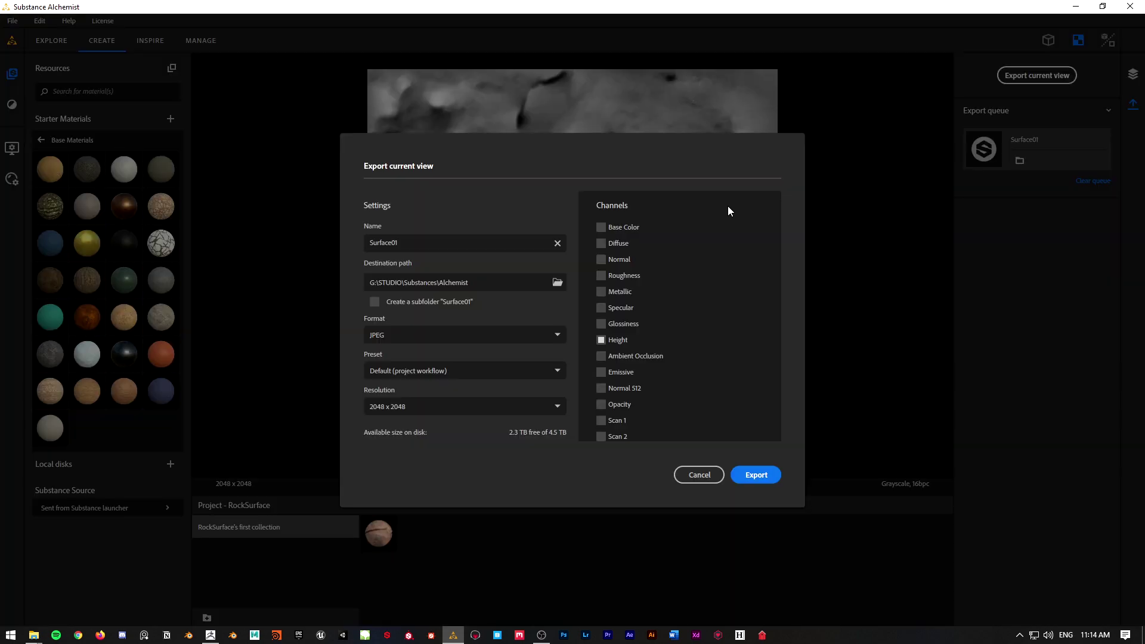
{"action": "left_click", "coordinate": [602, 340]}
{"action": "scroll", "coordinate": [611, 357], "scroll_direction": "down", "scroll_amount": 3}
{"action": "scroll", "coordinate": [631, 256], "scroll_direction": "up", "scroll_amount": 3}
{"action": "left_click", "coordinate": [709, 478]}
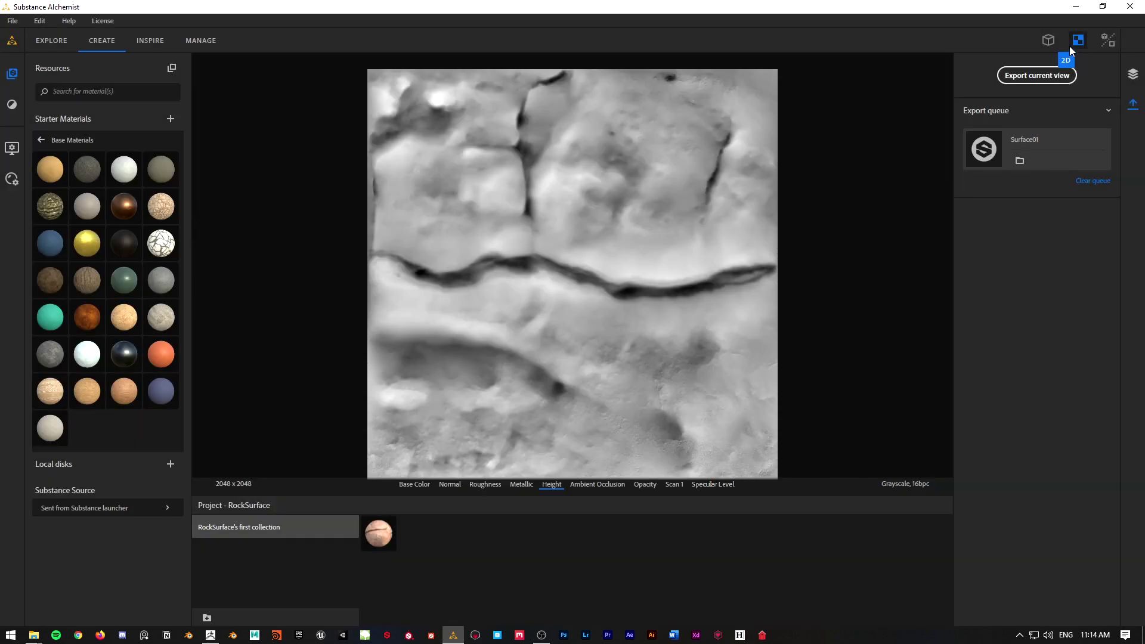
- Switch to ZBrush, set the Standard brush's stroke to DragRect and import Surface01_Height.jpeg as its alpha
{"action": "left_click", "coordinate": [210, 635]}
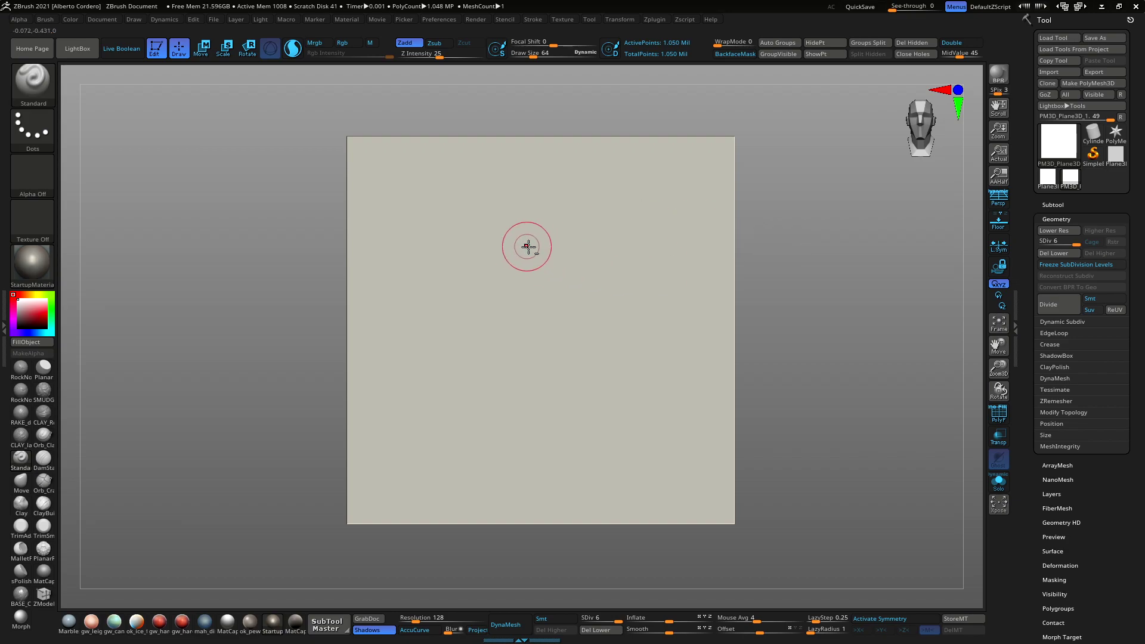
{"action": "mouse_move", "coordinate": [529, 247]}
{"action": "right_mouse_down", "text": "alt"}
{"action": "mouse_move", "coordinate": [541, 256]}
{"action": "mouse_move", "coordinate": [526, 250]}
{"action": "mouse_move", "coordinate": [532, 263]}
{"action": "mouse_move", "coordinate": [536, 242]}
{"action": "mouse_move", "coordinate": [525, 244]}
{"action": "right_mouse_up", "text": "alt"}
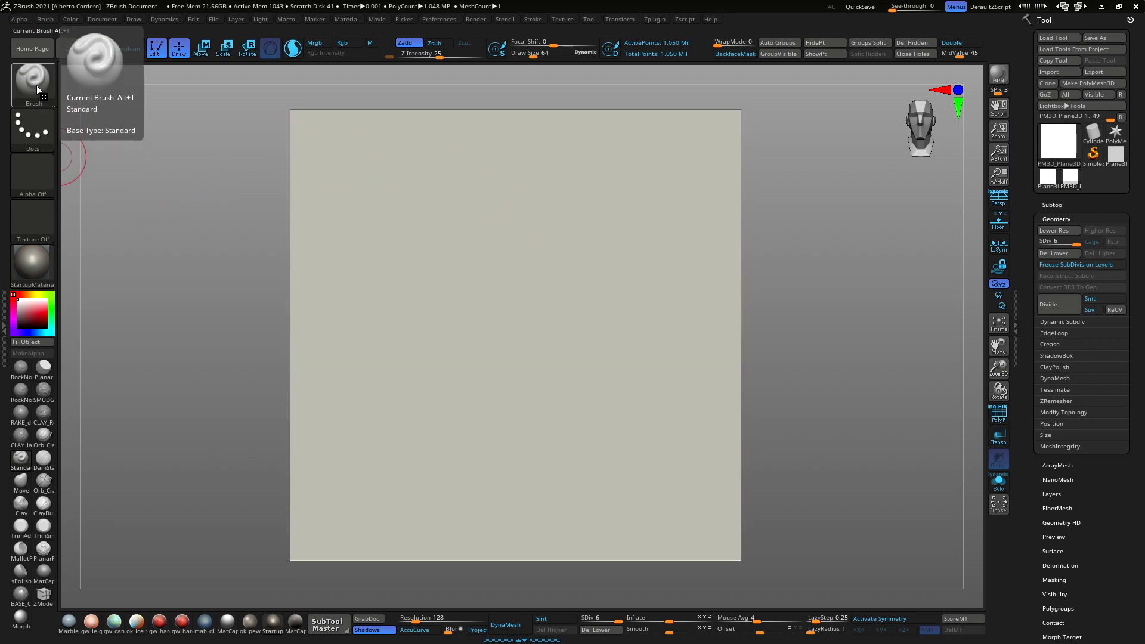
{"action": "left_click", "coordinate": [38, 126]}
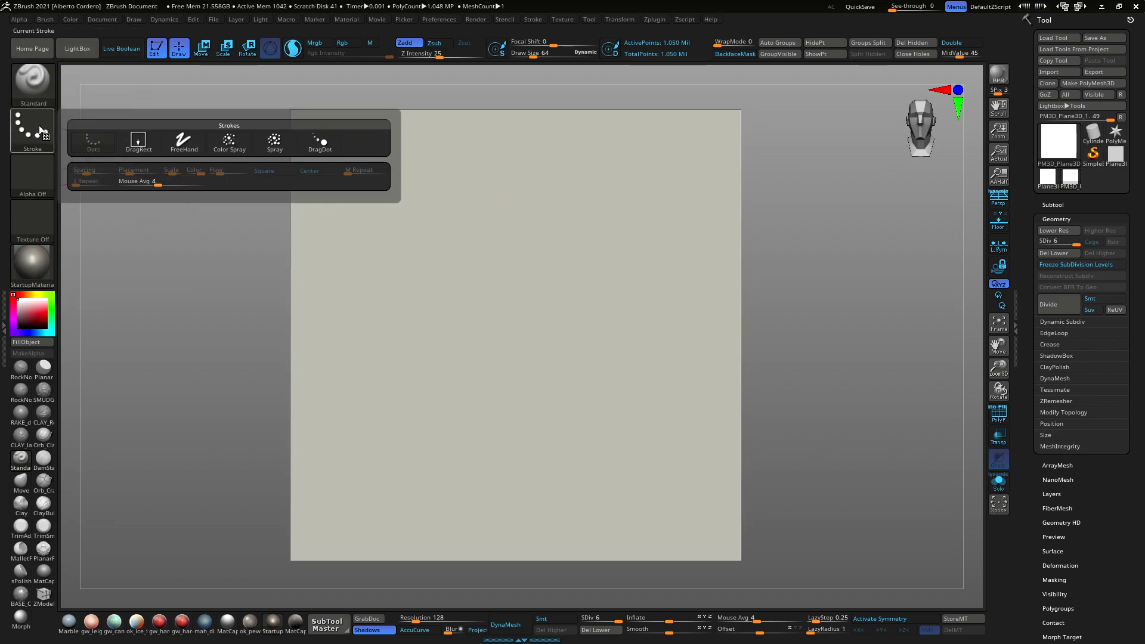
{"action": "left_click", "coordinate": [142, 143]}
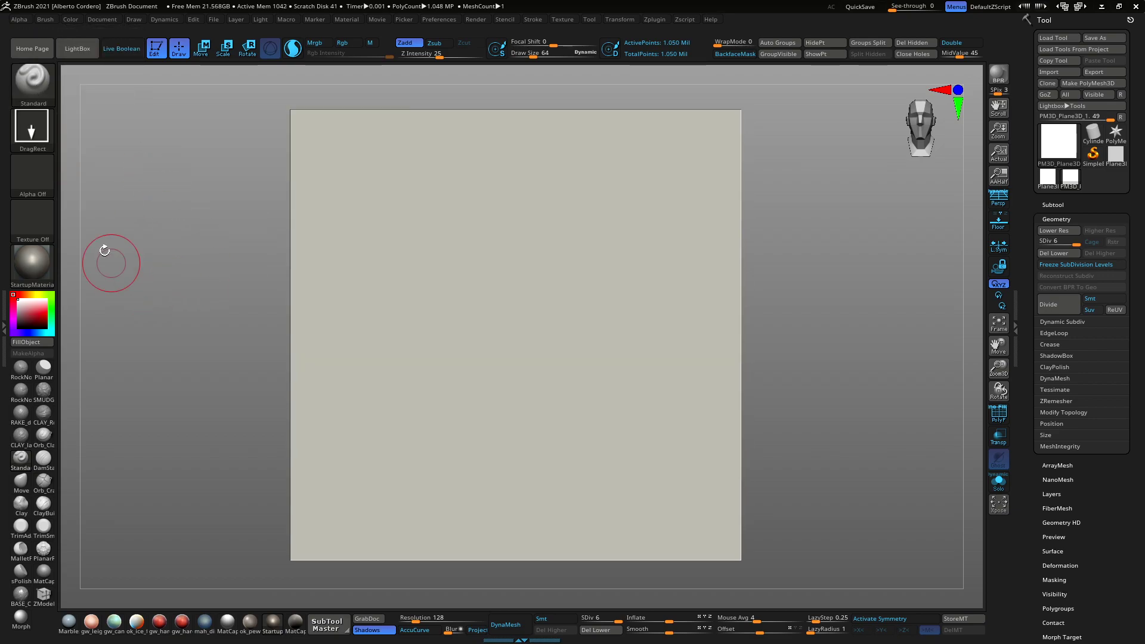
{"action": "left_click", "coordinate": [28, 174]}
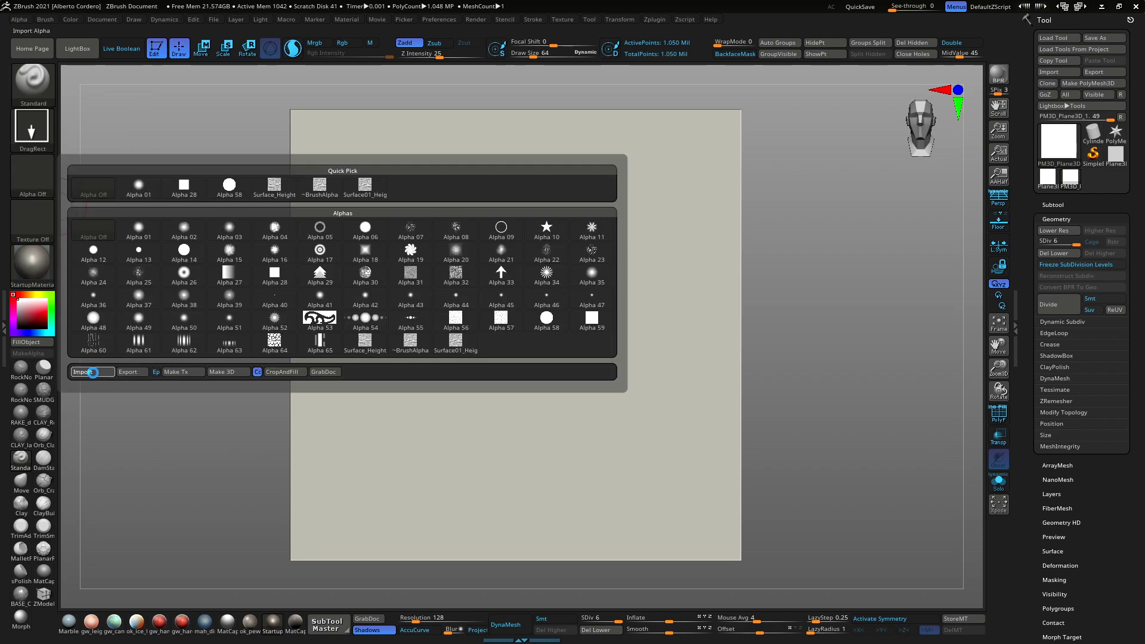
{"action": "left_click", "coordinate": [84, 372]}
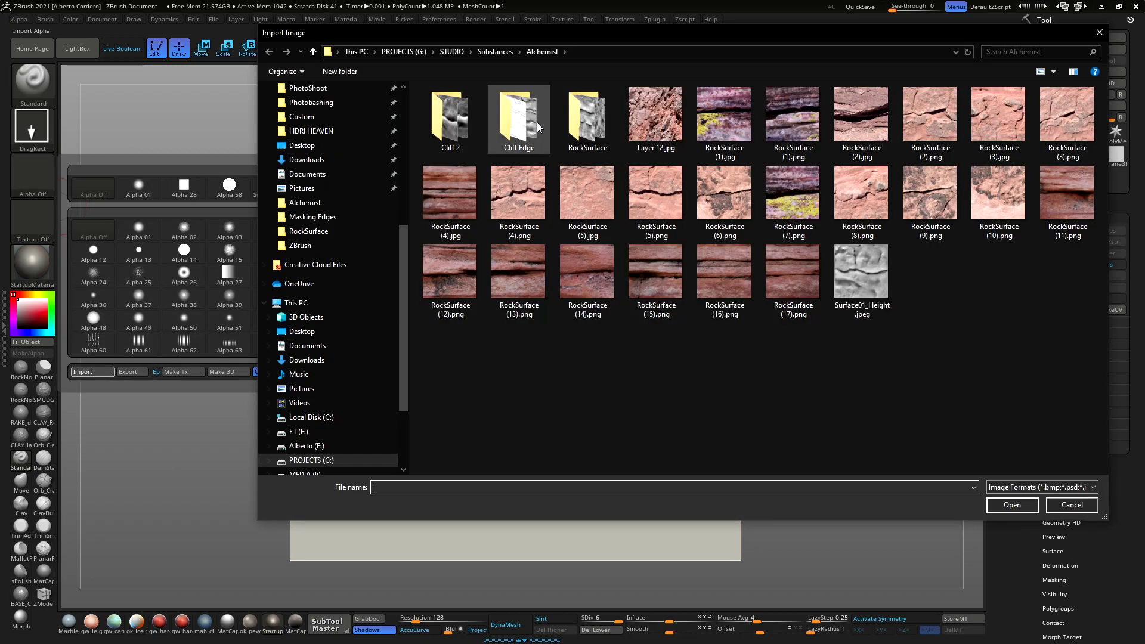
{"action": "double_click", "coordinate": [854, 270]}
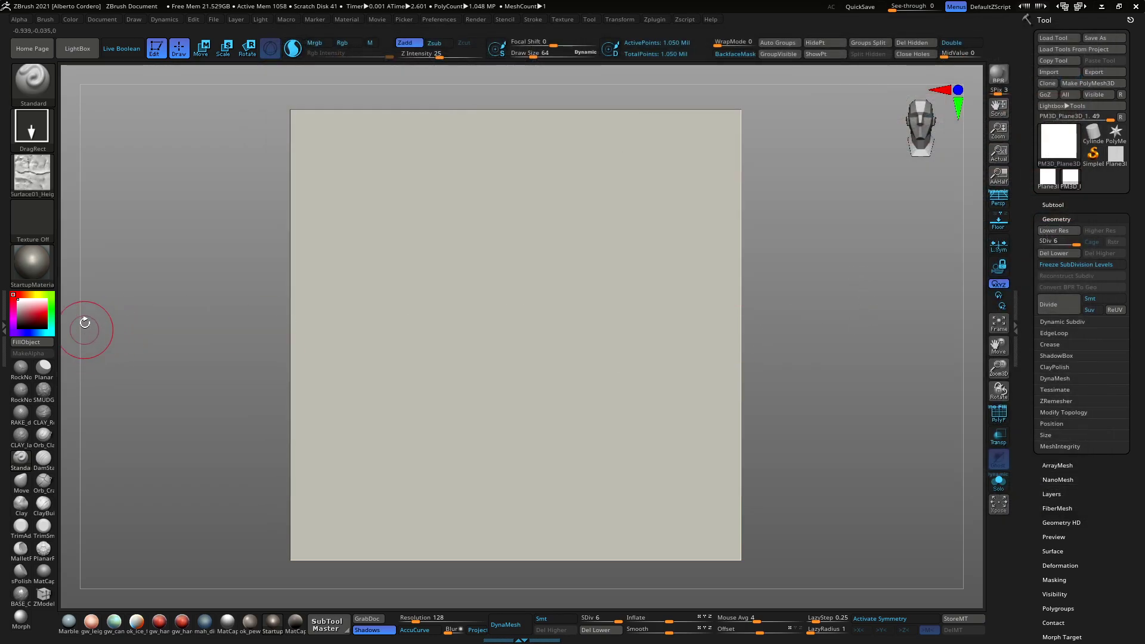
- Set the alpha's MidValue to 45 and stamp the rock surface onto the middle of the plane
{"action": "left_click", "coordinate": [4, 322]}
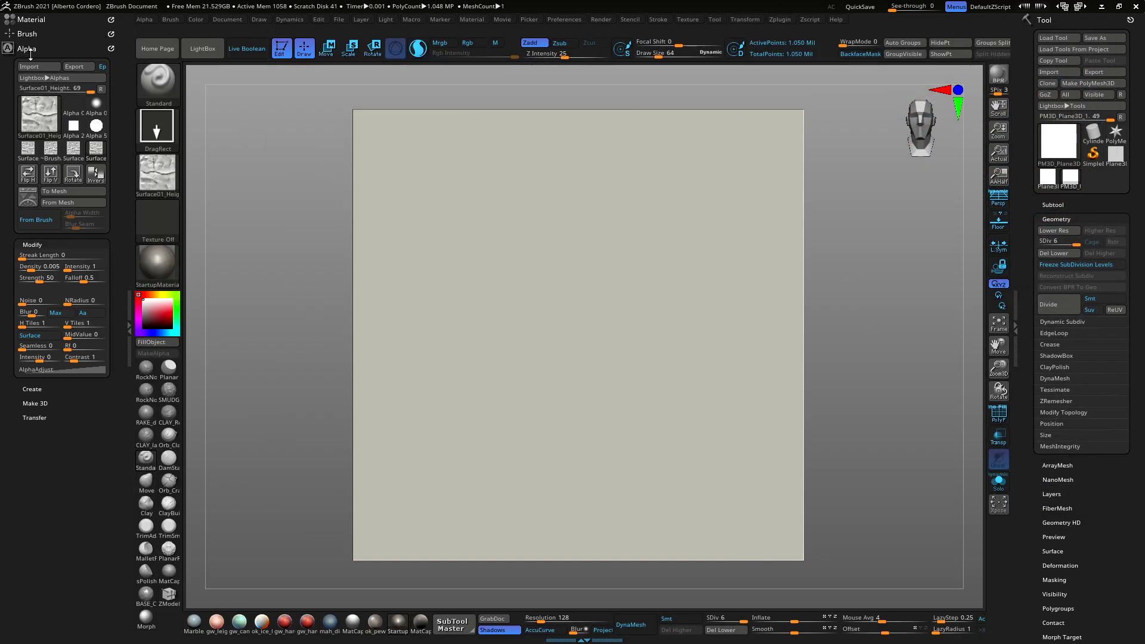
{"action": "left_click", "coordinate": [144, 20]}
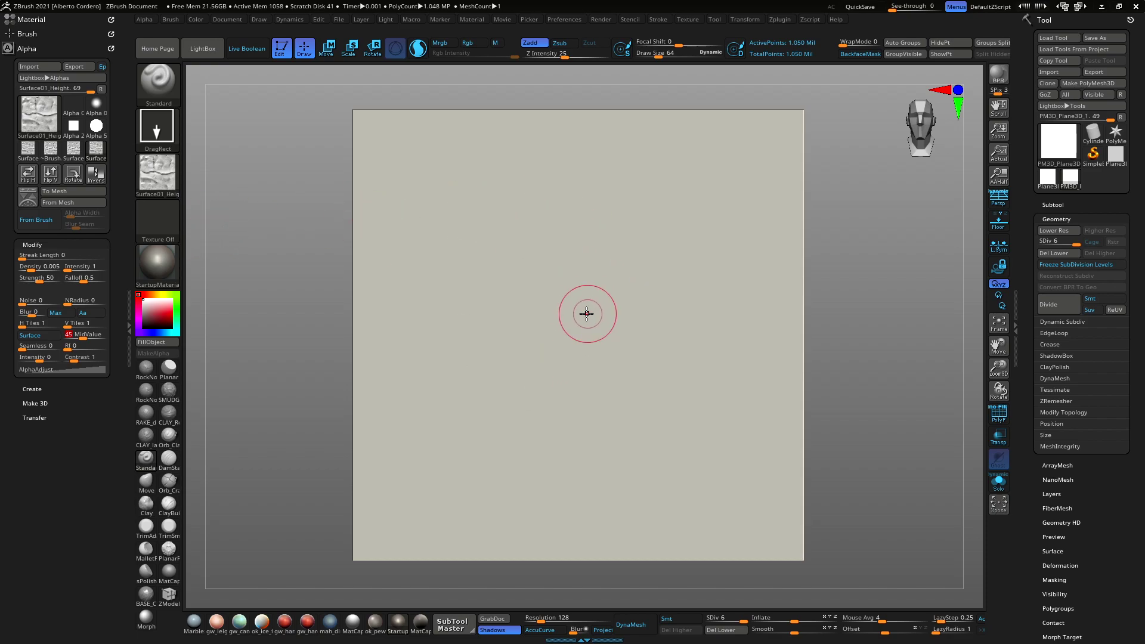
{"action": "left_click_drag", "start_coordinate": [588, 315], "coordinate": [595, 446]}
{"action": "right_click_drag", "start_coordinate": [538, 239], "coordinate": [560, 261]}
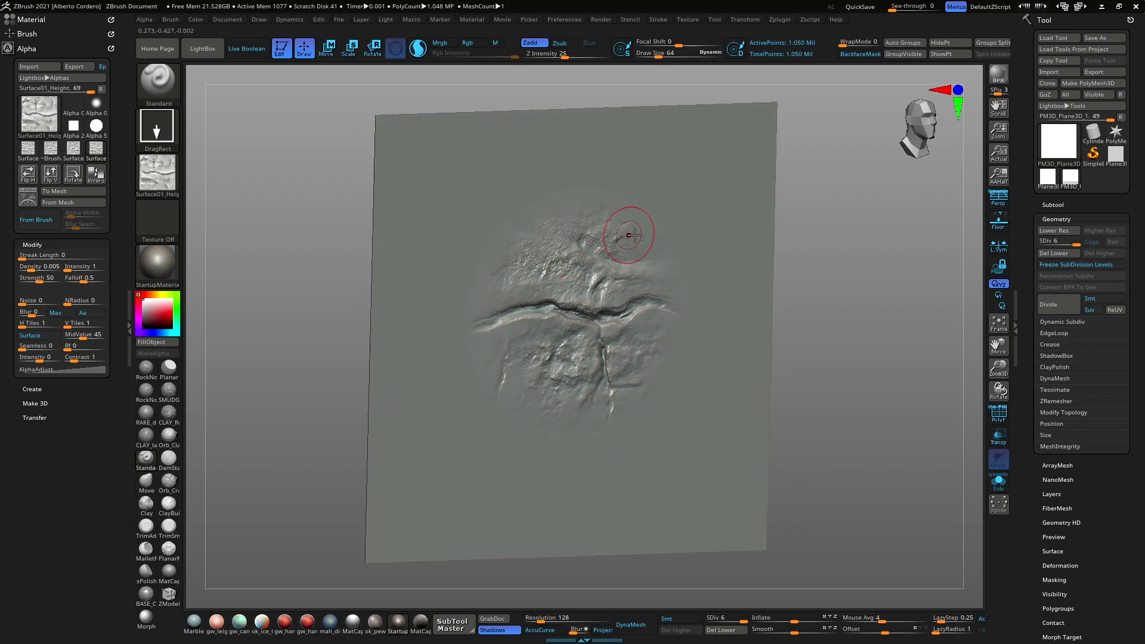
{"action": "mouse_move", "coordinate": [630, 235]}
{"action": "right_mouse_down"}
{"action": "mouse_move", "coordinate": [668, 225]}
{"action": "mouse_move", "coordinate": [636, 239]}
{"action": "right_mouse_up"}
{"action": "mouse_move", "coordinate": [520, 226]}
{"action": "right_mouse_down"}
{"action": "mouse_move", "coordinate": [502, 232]}
{"action": "mouse_move", "coordinate": [503, 216]}
{"action": "right_mouse_up"}
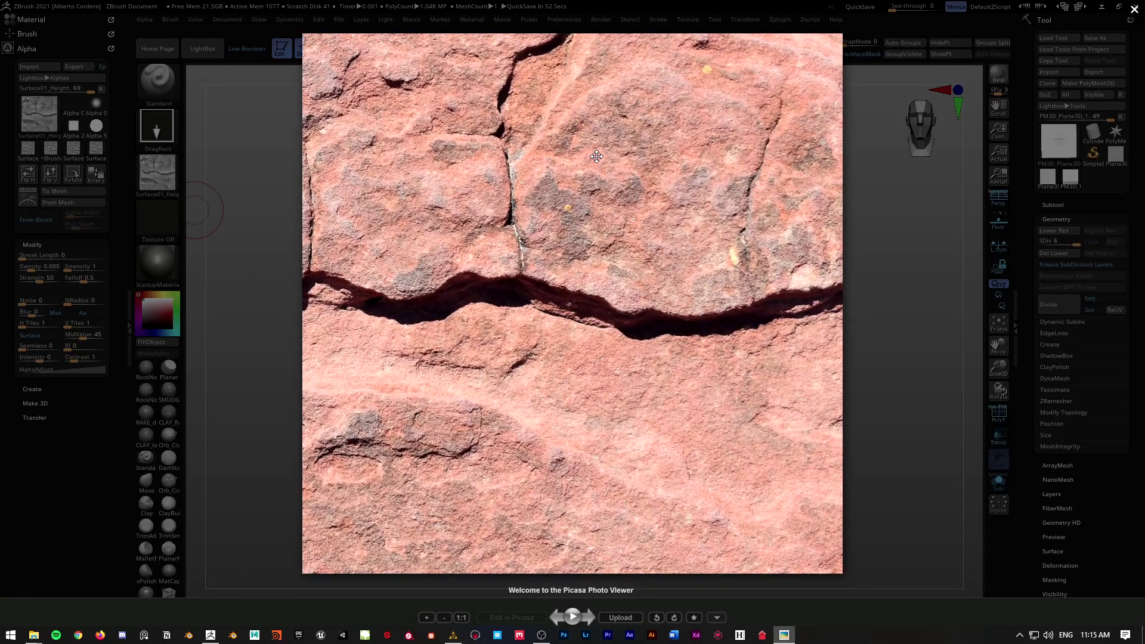
- Examine the original rock photo in Picasa Photo Viewer and return to the sculpted plane
{"action": "scroll", "coordinate": [596, 156], "scroll_direction": "down", "scroll_amount": 1}
{"action": "scroll", "coordinate": [596, 156], "scroll_direction": "down", "scroll_amount": 4}
{"action": "mouse_move", "coordinate": [601, 194]}
{"action": "left_mouse_down"}
{"action": "mouse_move", "coordinate": [779, 244]}
{"action": "mouse_move", "coordinate": [839, 289]}
{"action": "mouse_move", "coordinate": [881, 278]}
{"action": "left_mouse_up"}
{"action": "left_click", "coordinate": [567, 220]}
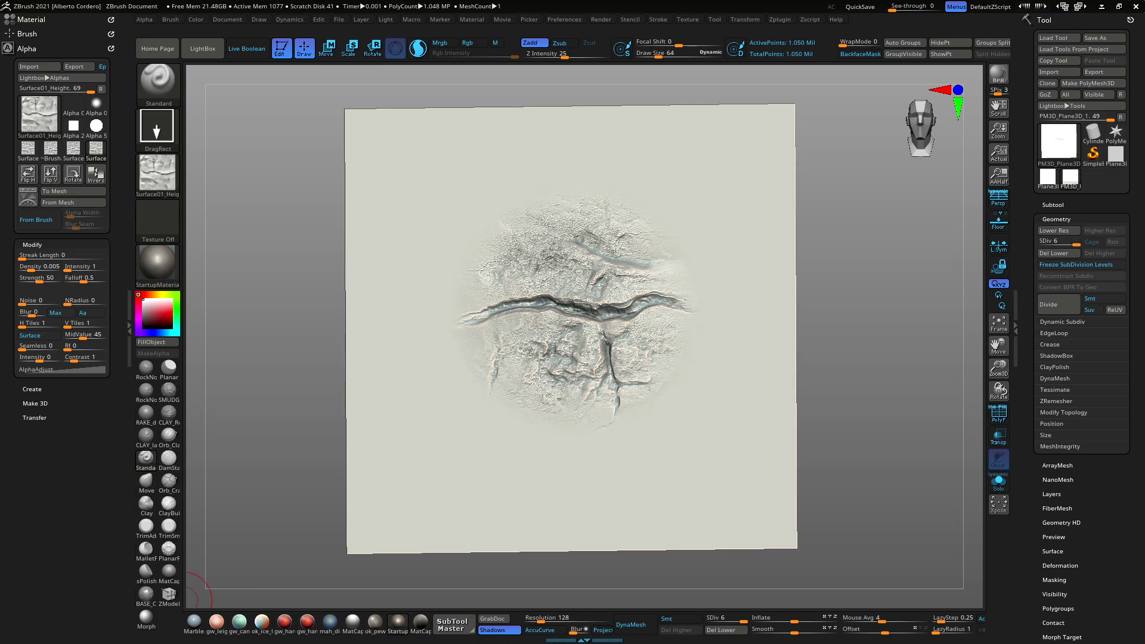
- Switch to Substance Alchemist and replace the RockSurface (5).png layer's input image with RockSurface (9).png
{"action": "key", "text": "alt+Tab"}
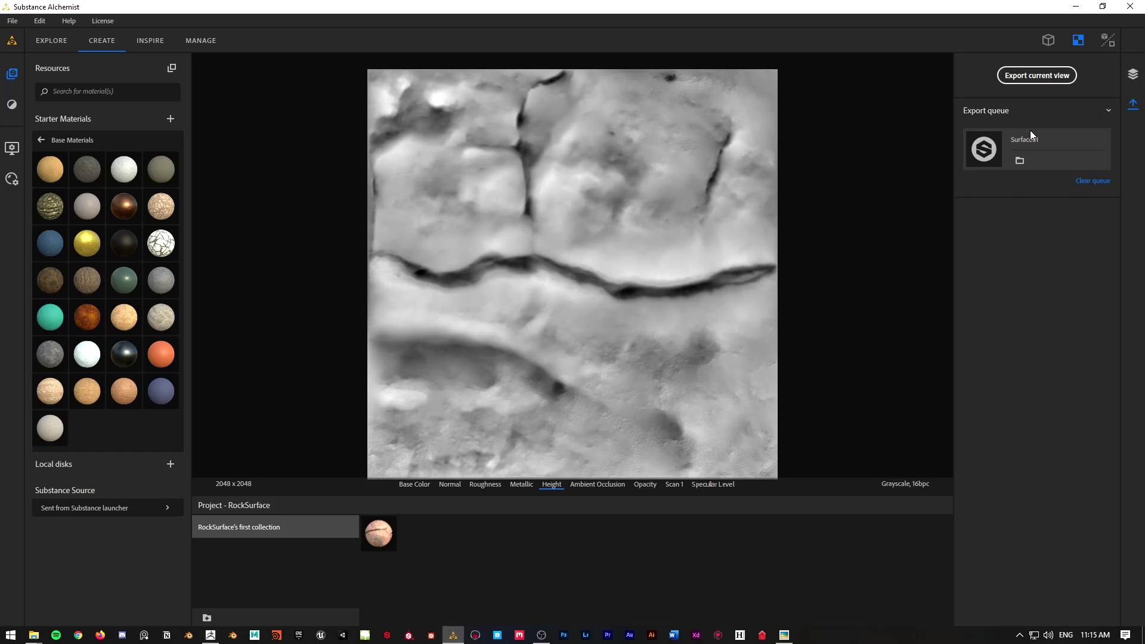
{"action": "left_click", "coordinate": [1133, 74]}
{"action": "left_click", "coordinate": [1030, 176]}
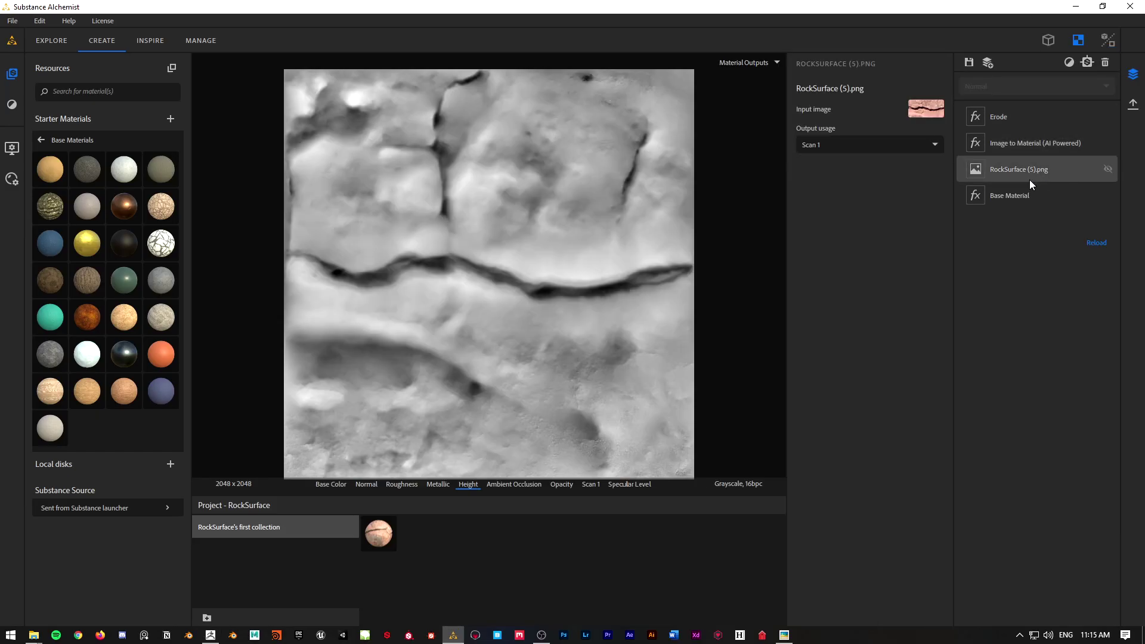
{"action": "left_click", "coordinate": [928, 111]}
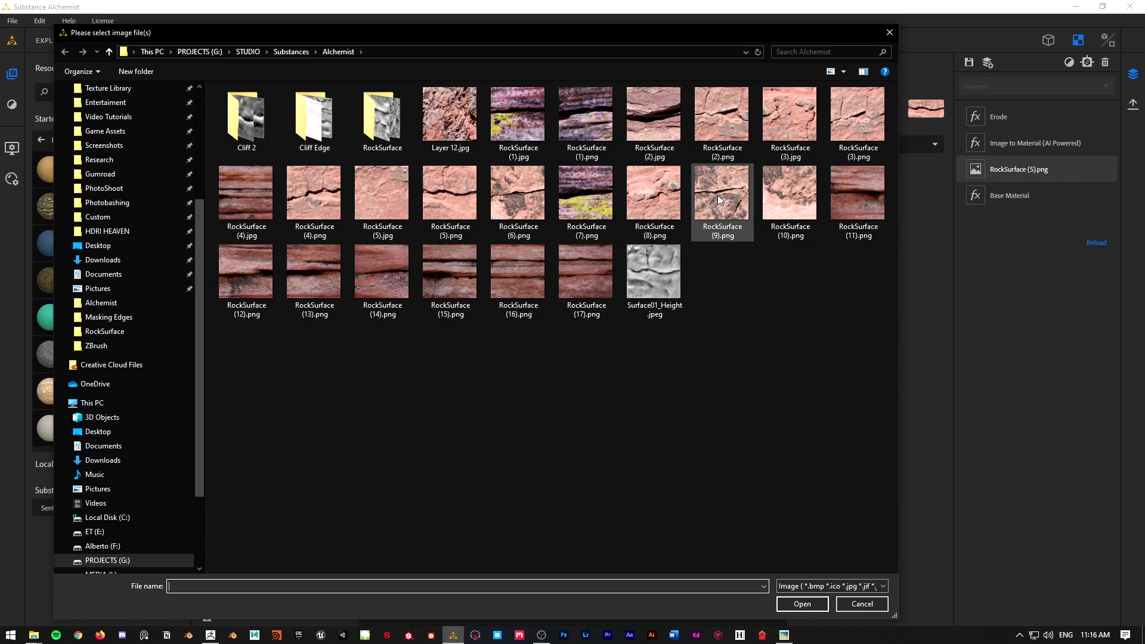
{"action": "left_click", "coordinate": [698, 198]}
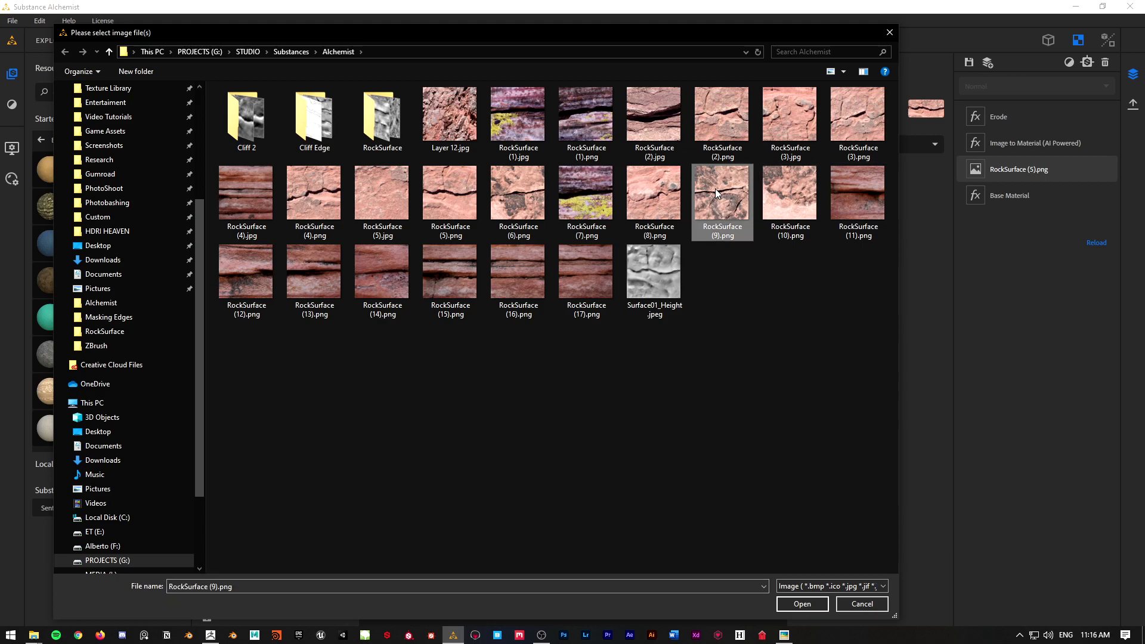
{"action": "double_click", "coordinate": [715, 188]}
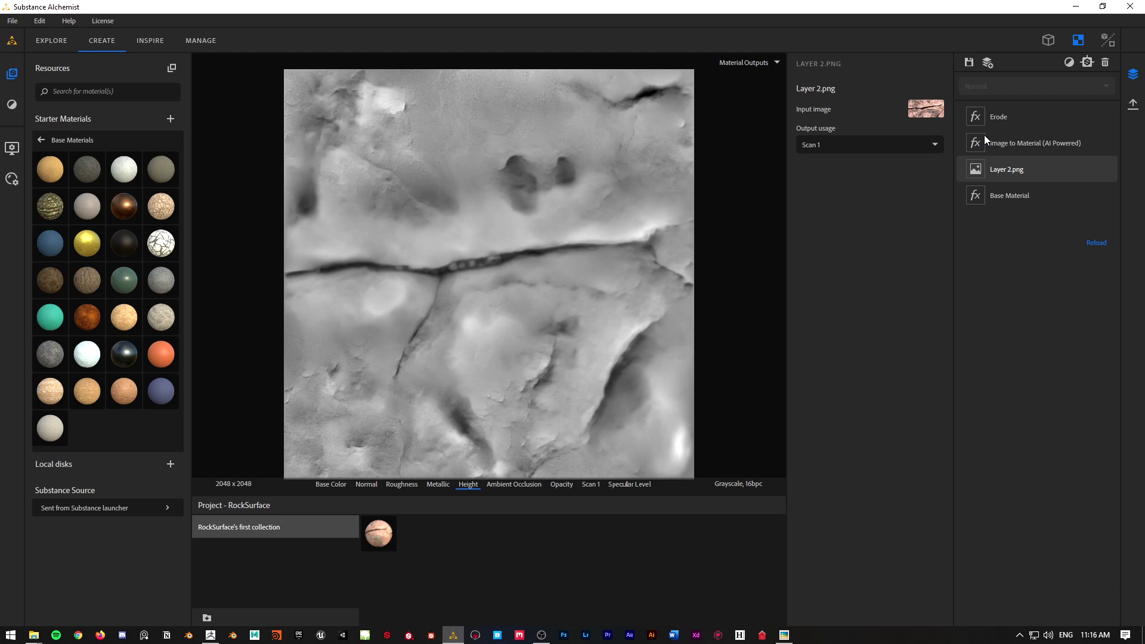
- Export the new rock's Height channel under the name Surface02, keeping the JPEG format, resolution and destination folder
{"action": "left_click", "coordinate": [1133, 105]}
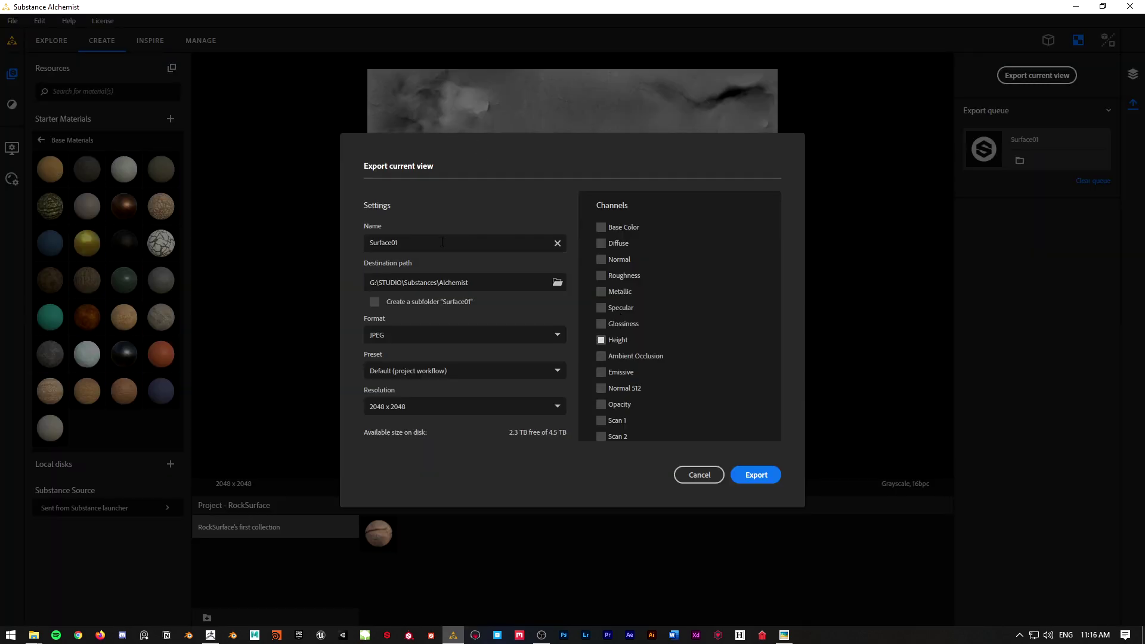
{"action": "left_click", "coordinate": [442, 242]}
{"action": "left_click", "coordinate": [755, 475]}
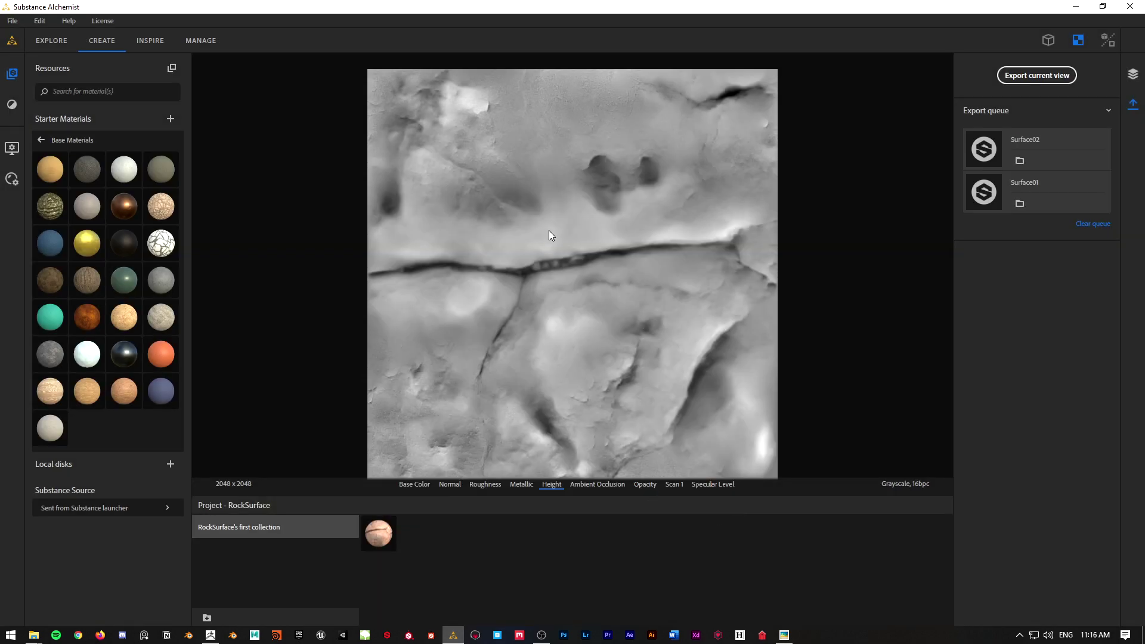
- Switch to ZBrush, undo the previous rock stamp on the plane and import Surface02_Height.jpeg as the brush alpha
{"action": "left_click", "coordinate": [210, 635]}
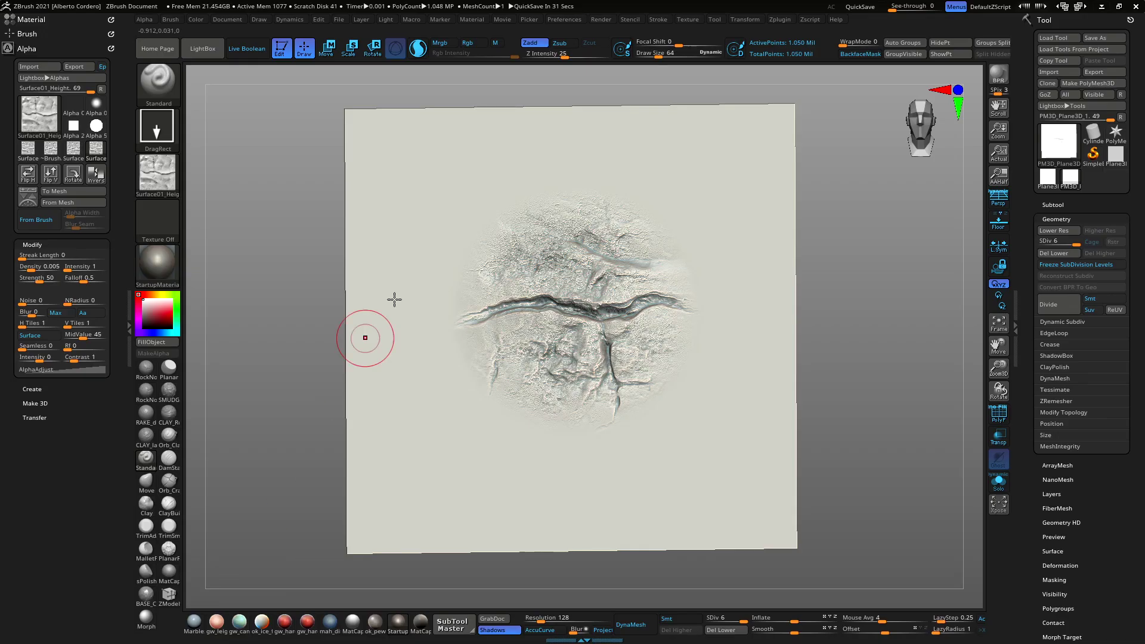
{"action": "key", "text": "ctrl+z"}
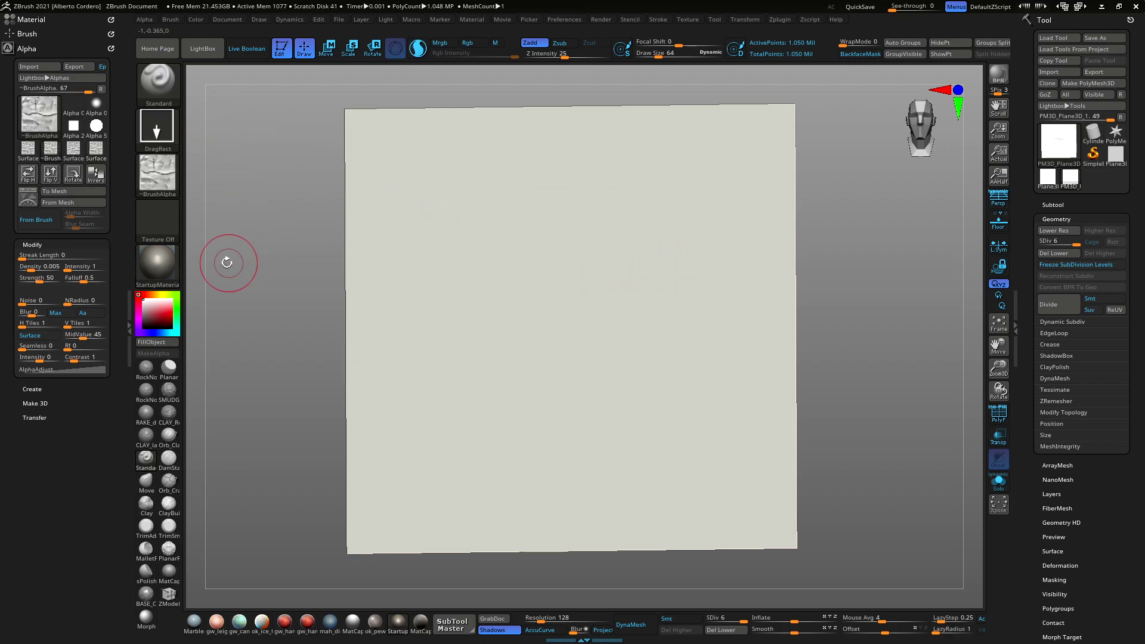
{"action": "left_click", "coordinate": [158, 173]}
{"action": "left_click", "coordinate": [217, 371]}
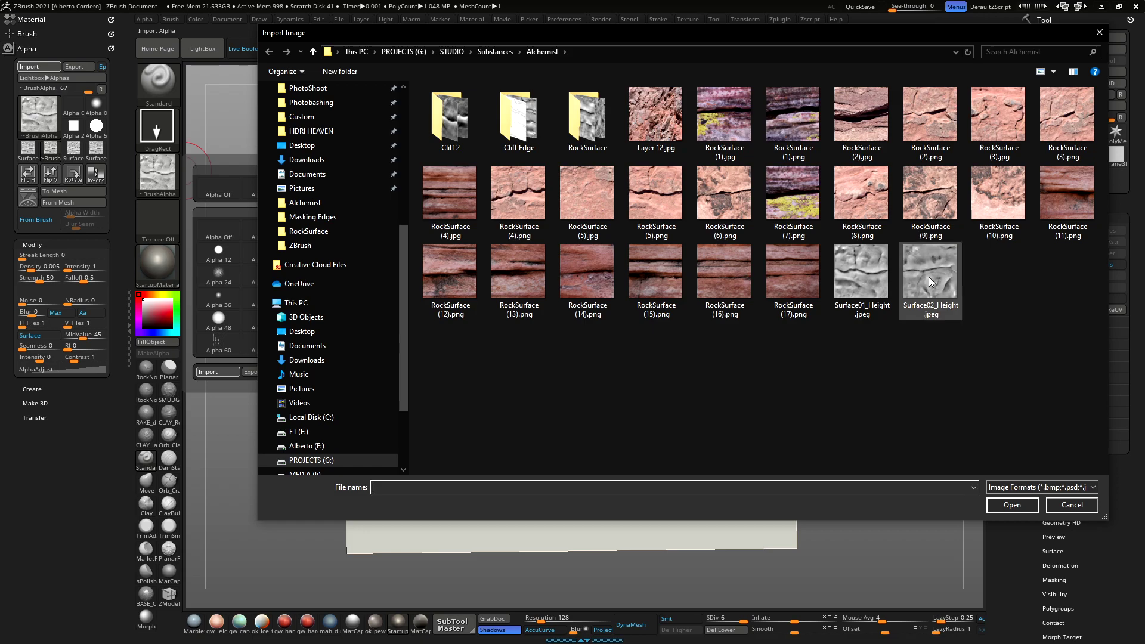
{"action": "double_click", "coordinate": [932, 282]}
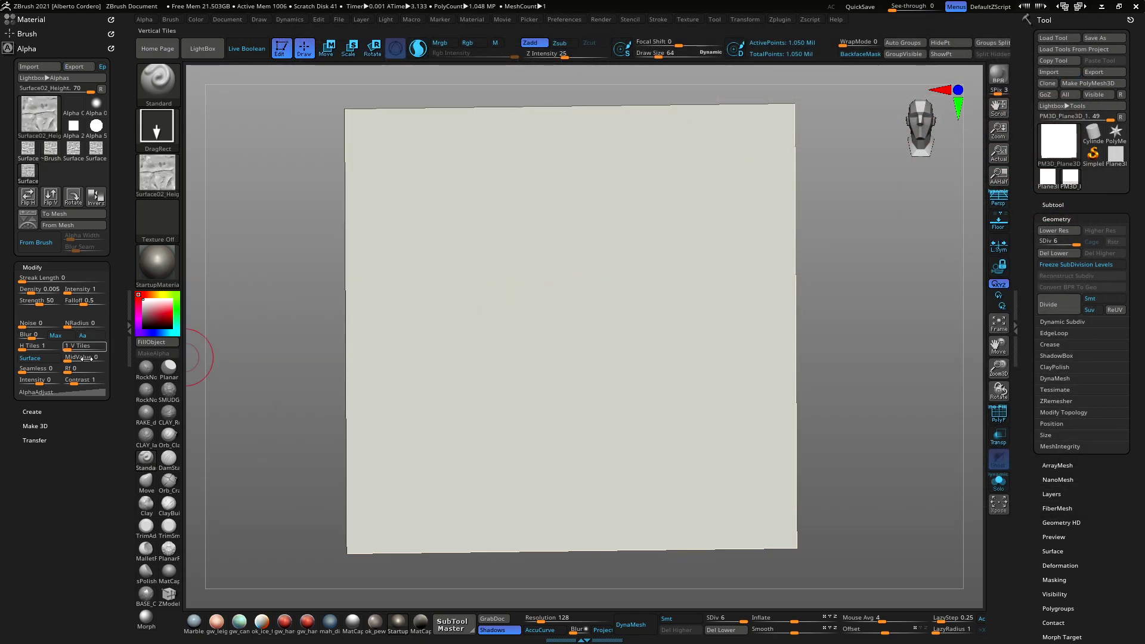
- Set the new alpha's MidValue to 45, stamp it onto the middle of the plane and inspect the relief
{"action": "left_click", "coordinate": [87, 358]}
{"action": "type", "text": "45"}
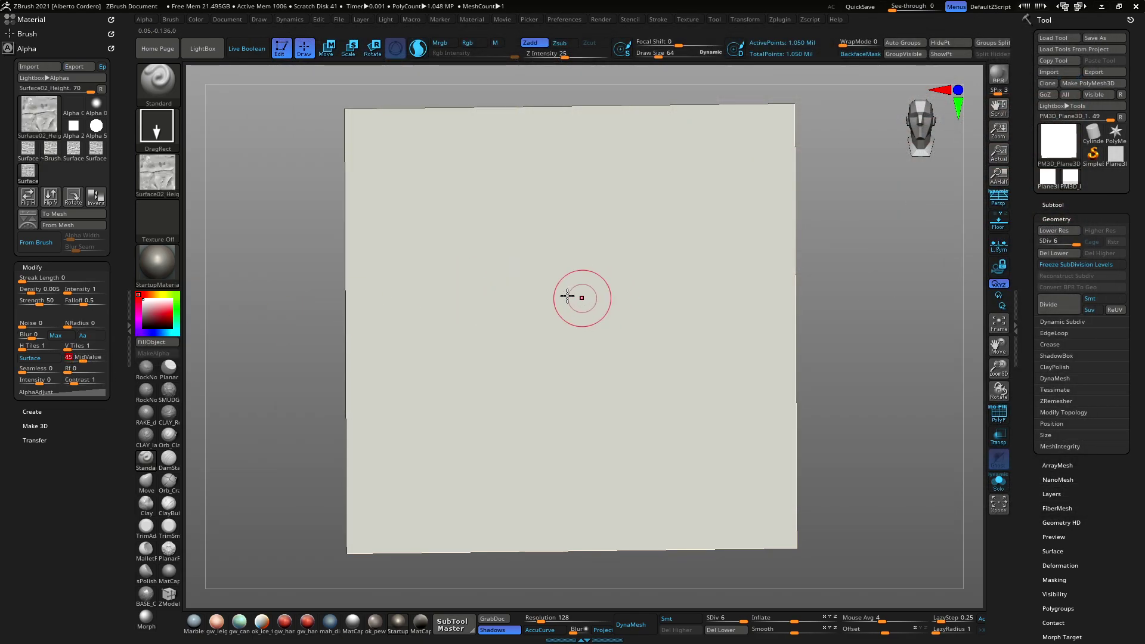
{"action": "mouse_move", "coordinate": [567, 295]}
{"action": "left_mouse_down"}
{"action": "mouse_move", "coordinate": [552, 455]}
{"action": "mouse_move", "coordinate": [608, 332]}
{"action": "mouse_move", "coordinate": [522, 270]}
{"action": "left_mouse_up"}
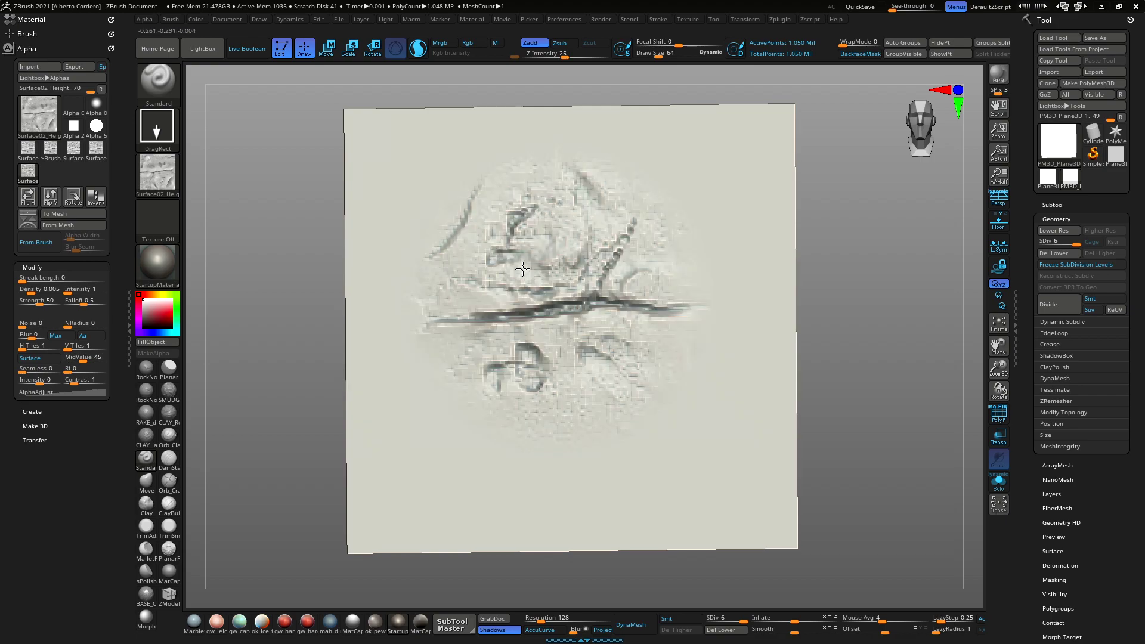
{"action": "mouse_move", "coordinate": [523, 270]}
{"action": "right_mouse_down"}
{"action": "mouse_move", "coordinate": [657, 299]}
{"action": "mouse_move", "coordinate": [668, 279]}
{"action": "mouse_move", "coordinate": [682, 281]}
{"action": "mouse_move", "coordinate": [655, 311]}
{"action": "mouse_move", "coordinate": [659, 285]}
{"action": "mouse_move", "coordinate": [572, 255]}
{"action": "right_mouse_up"}
{"action": "right_click_drag", "start_coordinate": [866, 131], "coordinate": [789, 224]}
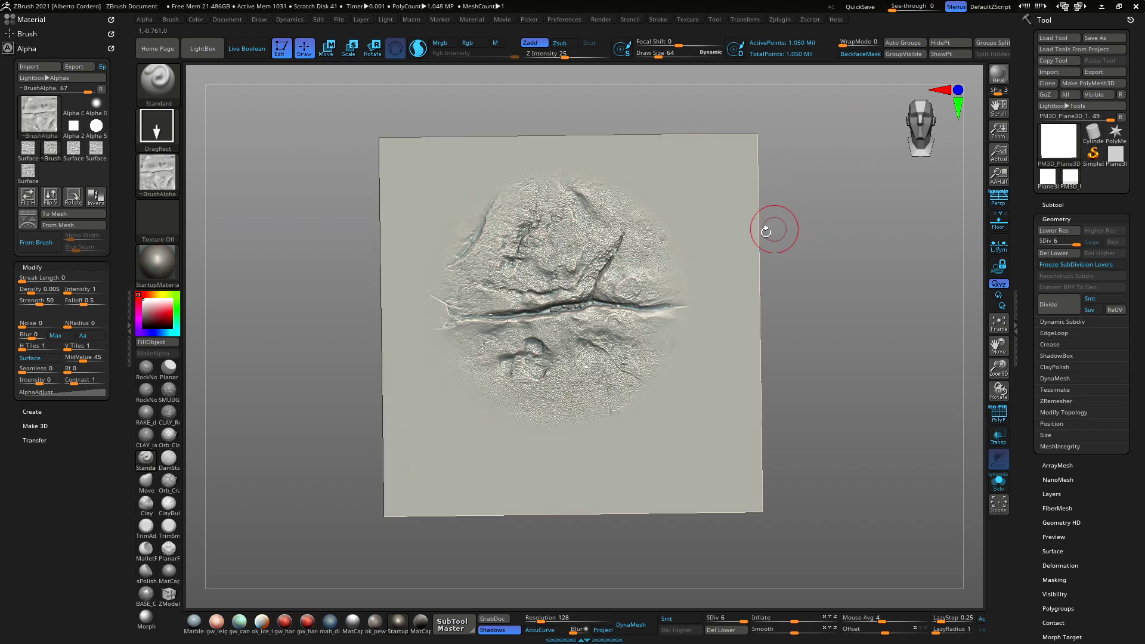
{"action": "right_click_drag", "start_coordinate": [601, 245], "coordinate": [608, 242]}
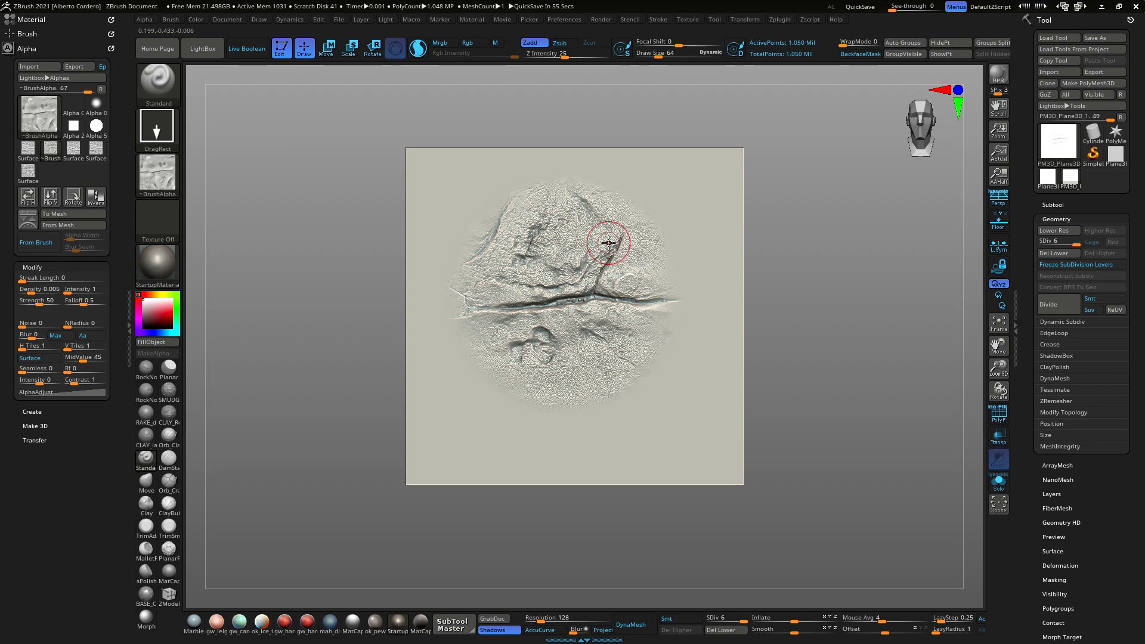
{"action": "mouse_move", "coordinate": [583, 237]}
{"action": "right_mouse_down"}
{"action": "mouse_move", "coordinate": [608, 263]}
{"action": "mouse_move", "coordinate": [587, 235]}
{"action": "right_mouse_up"}
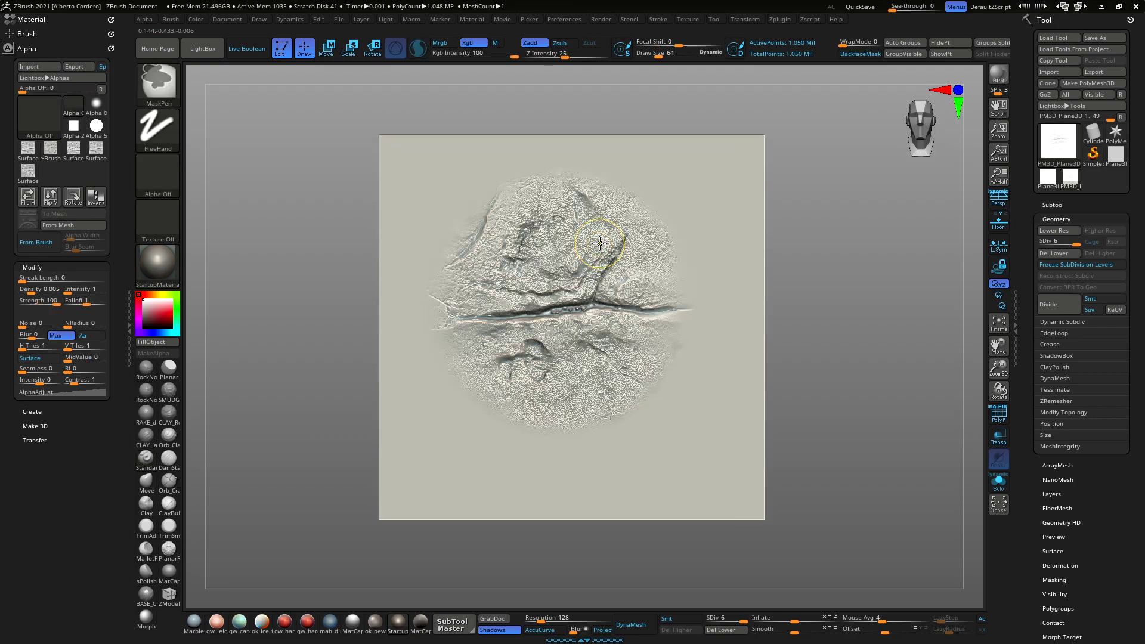